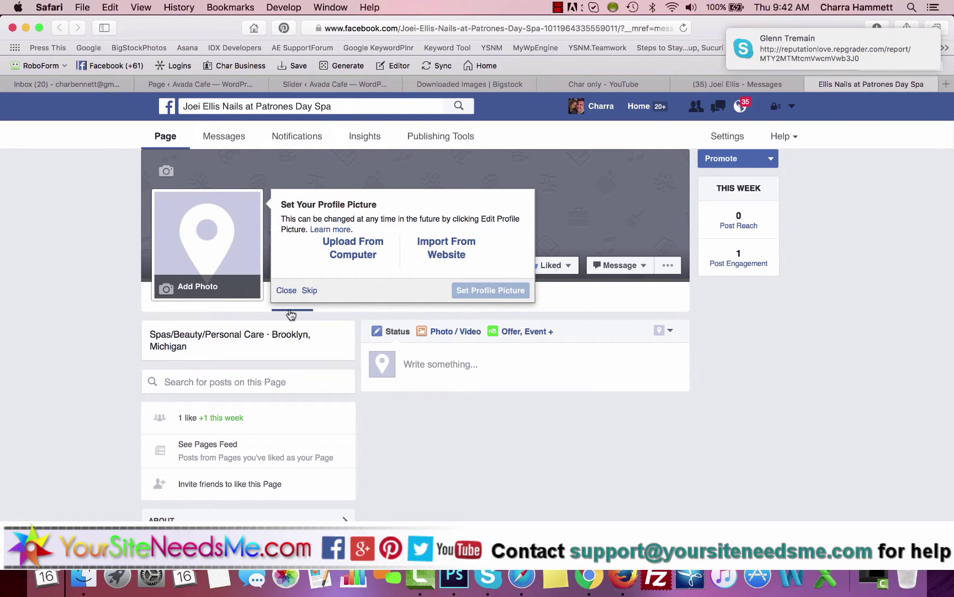
- Dismiss the profile picture prompt and glance at the Liked dropdown options
left_click(287, 293)
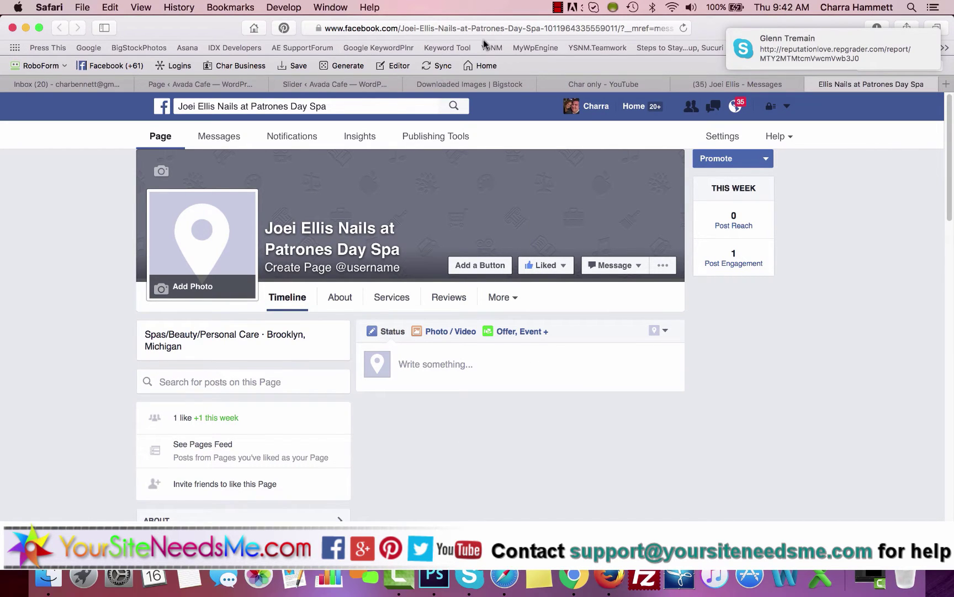
left_click(562, 267)
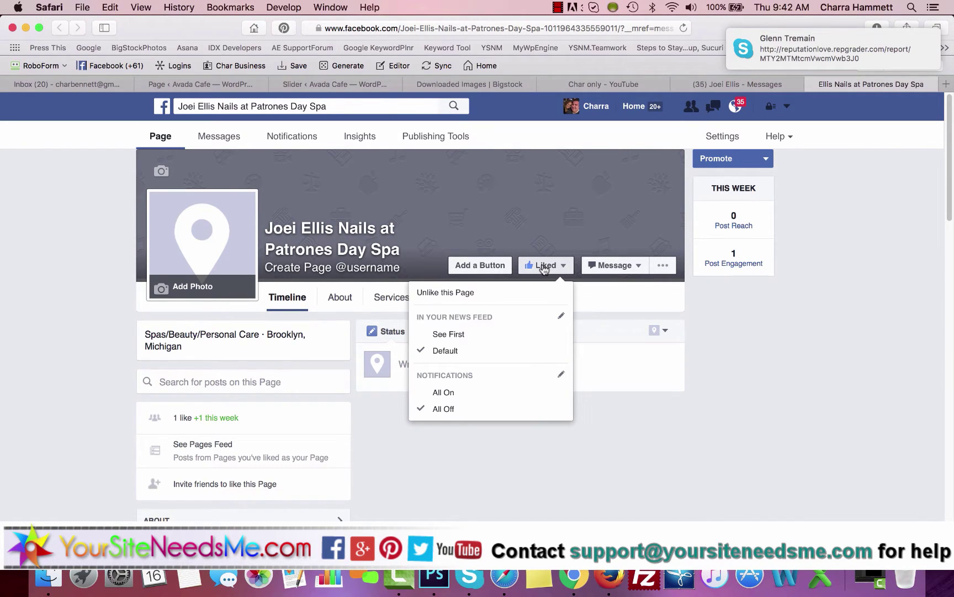
left_click(685, 330)
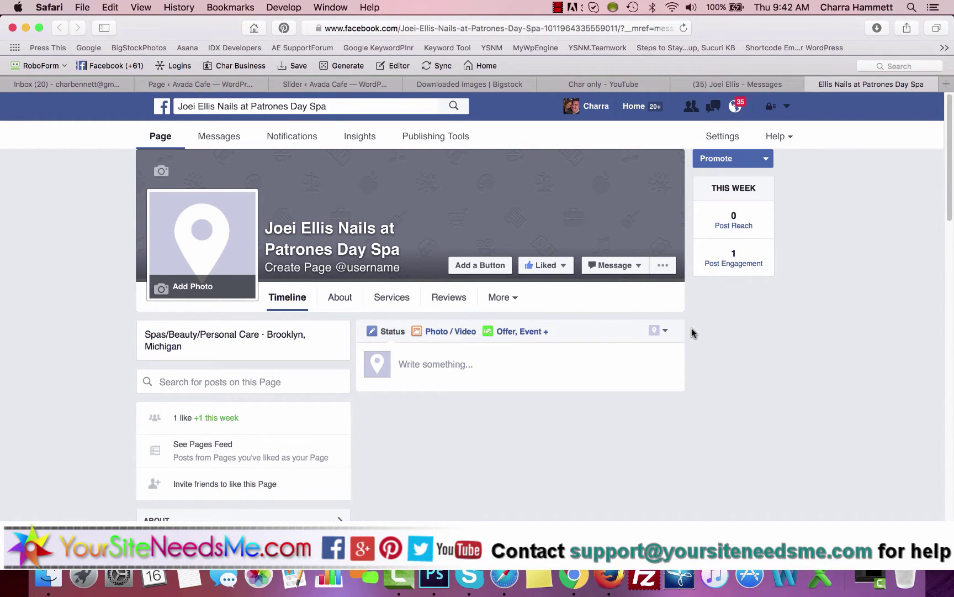
left_click(734, 158)
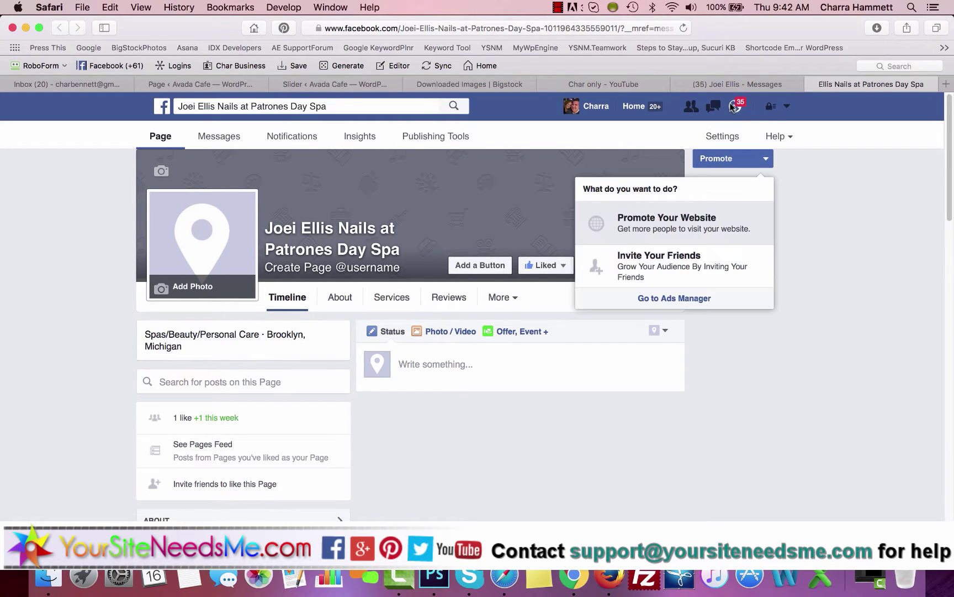
left_click(735, 106)
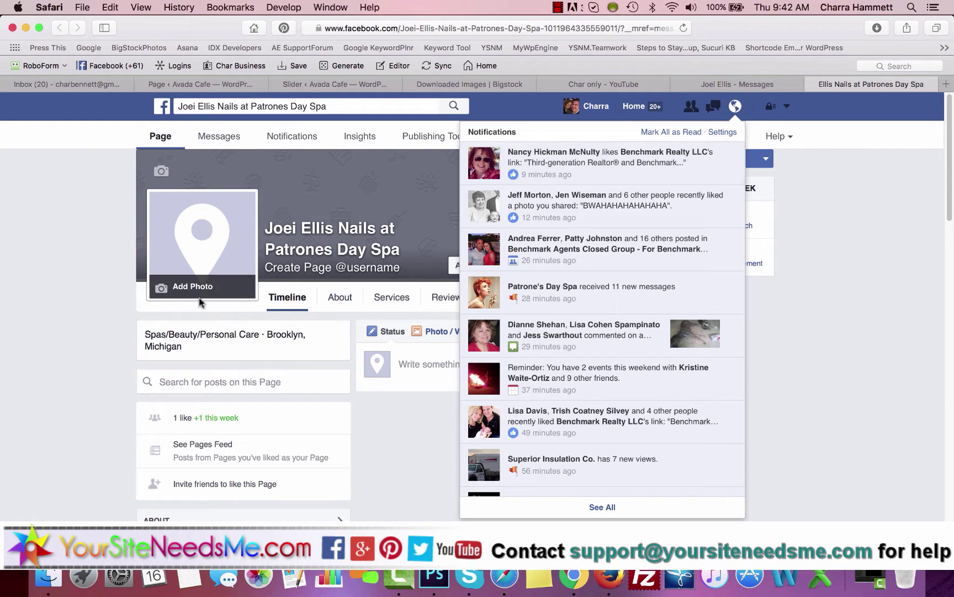
left_click(92, 239)
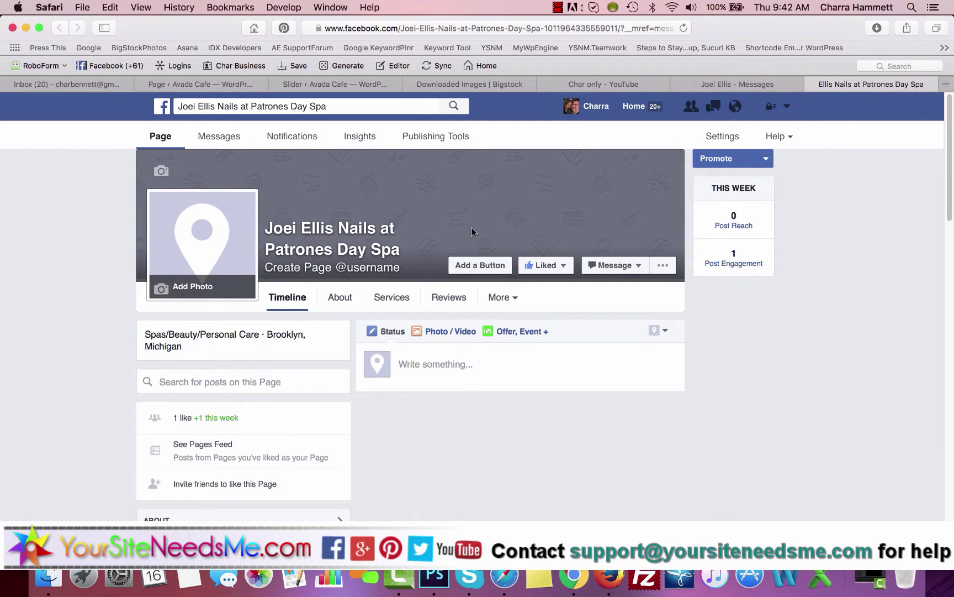
mouse_move(542, 266)
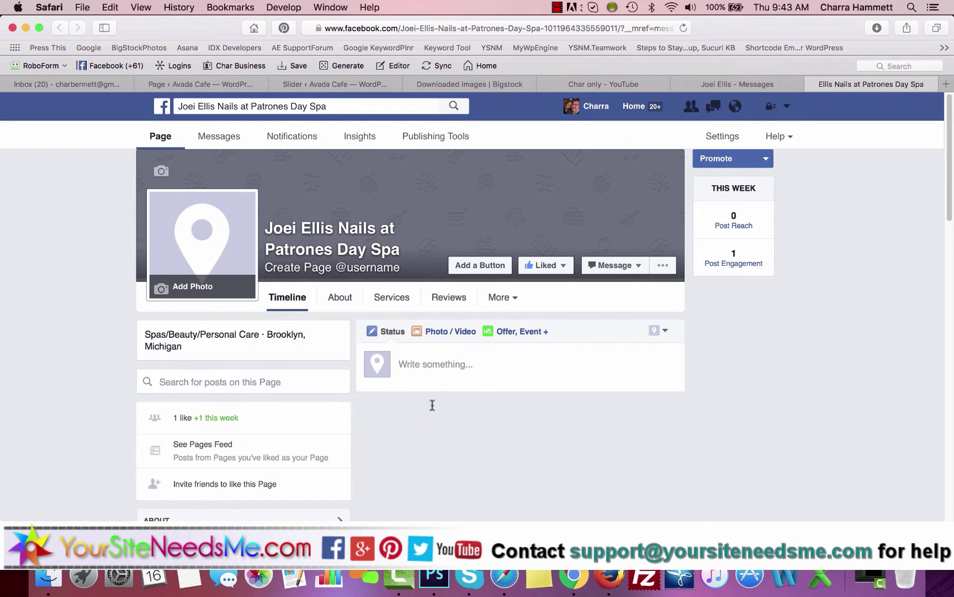
- Browse the page's About, Services and Reviews sections, then expand the More tab list
left_click(340, 298)
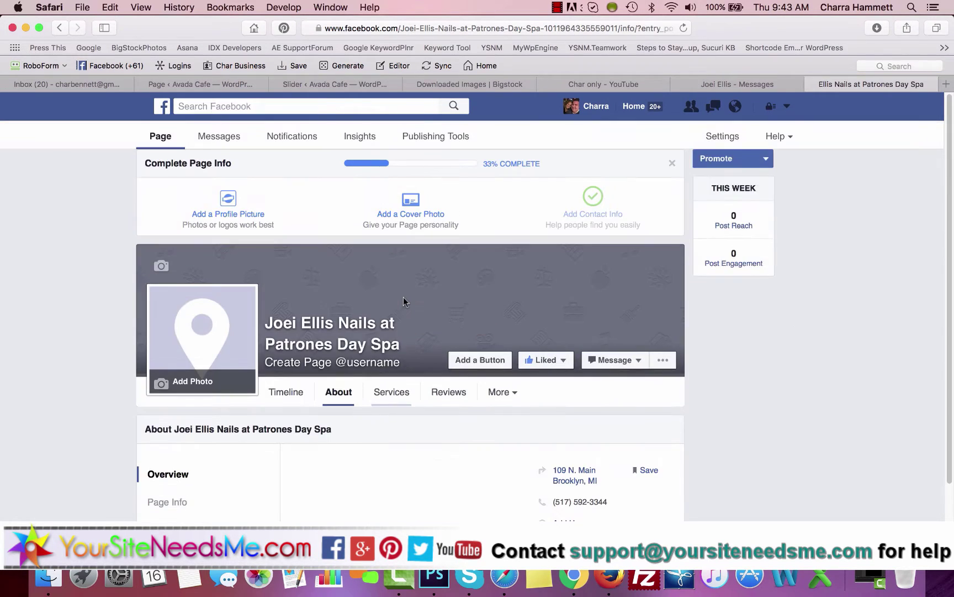
scroll(90, 448, "down", 3)
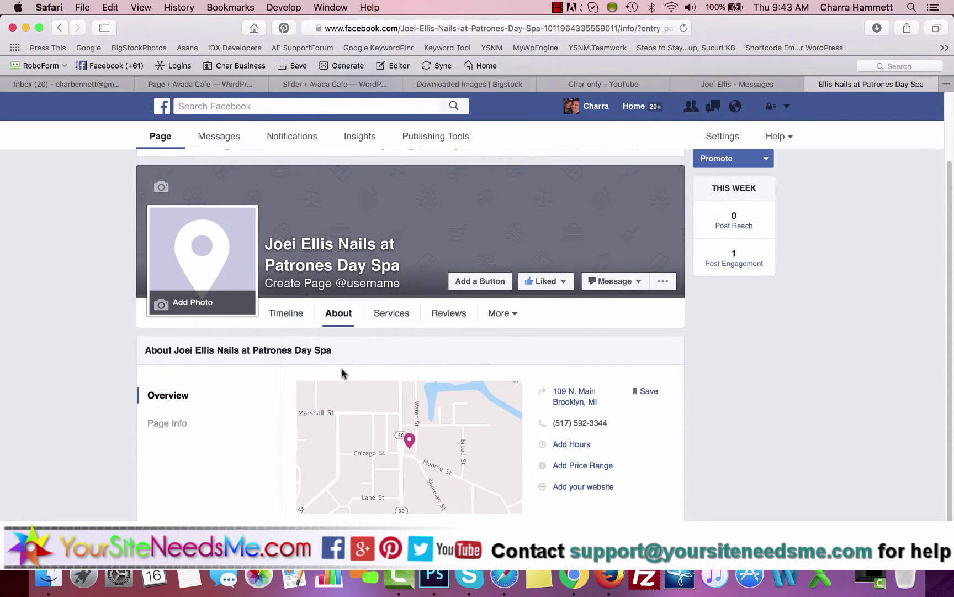
left_click(393, 316)
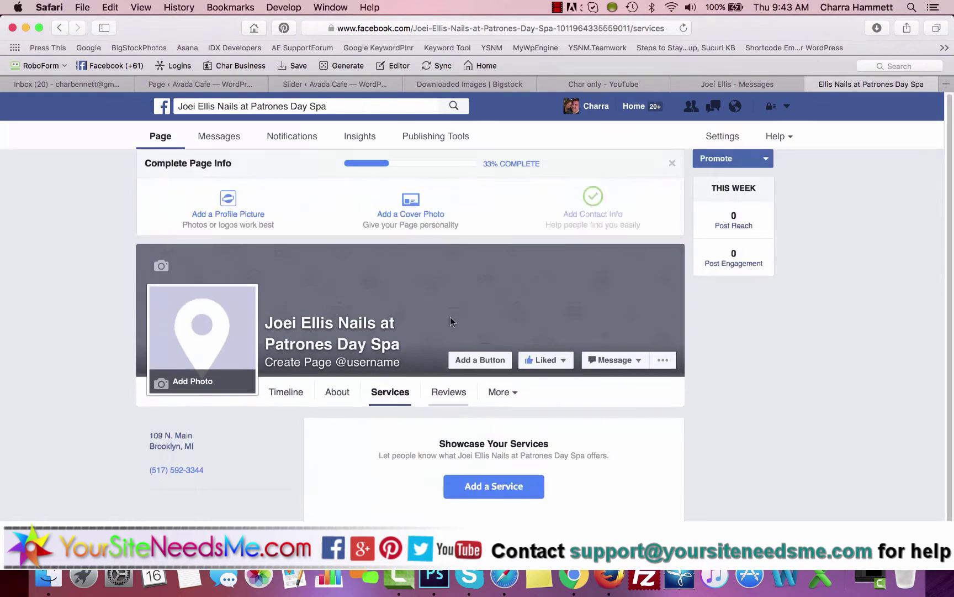
left_click(447, 378)
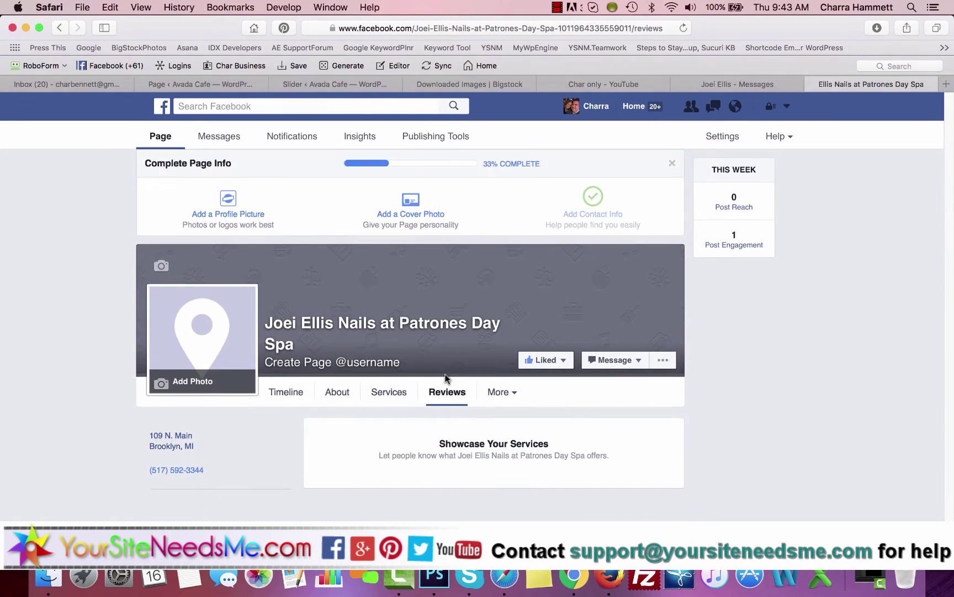
left_click(512, 392)
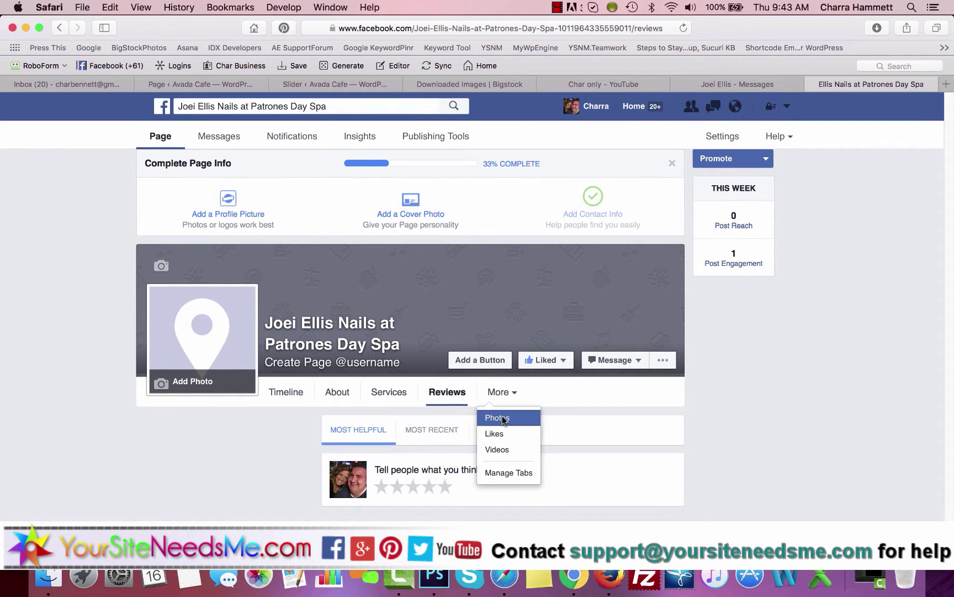
- Reorder page tabs to About, Photos, Reviews, Services and save the new order
left_click(507, 473)
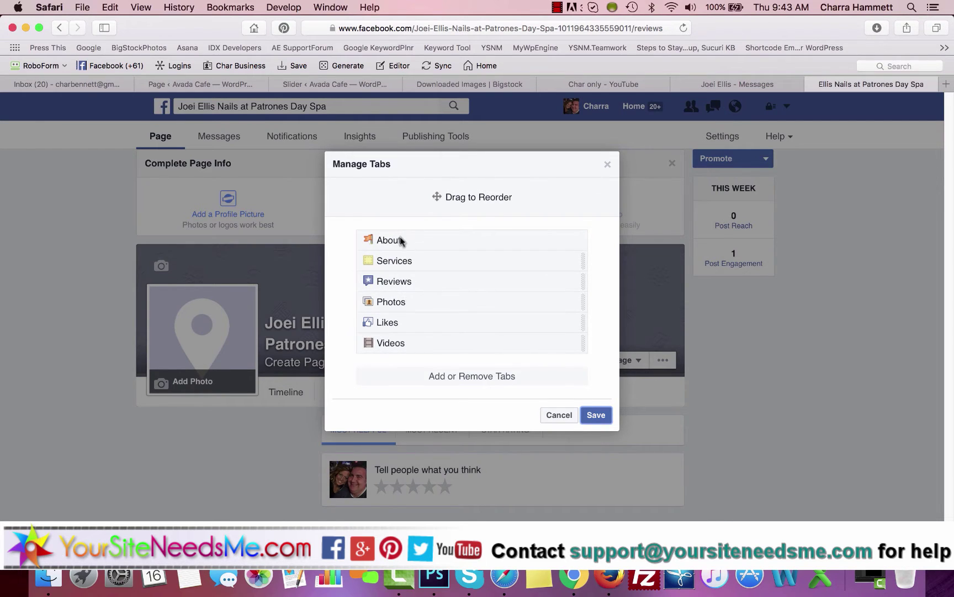
left_click_drag(402, 240, 398, 282)
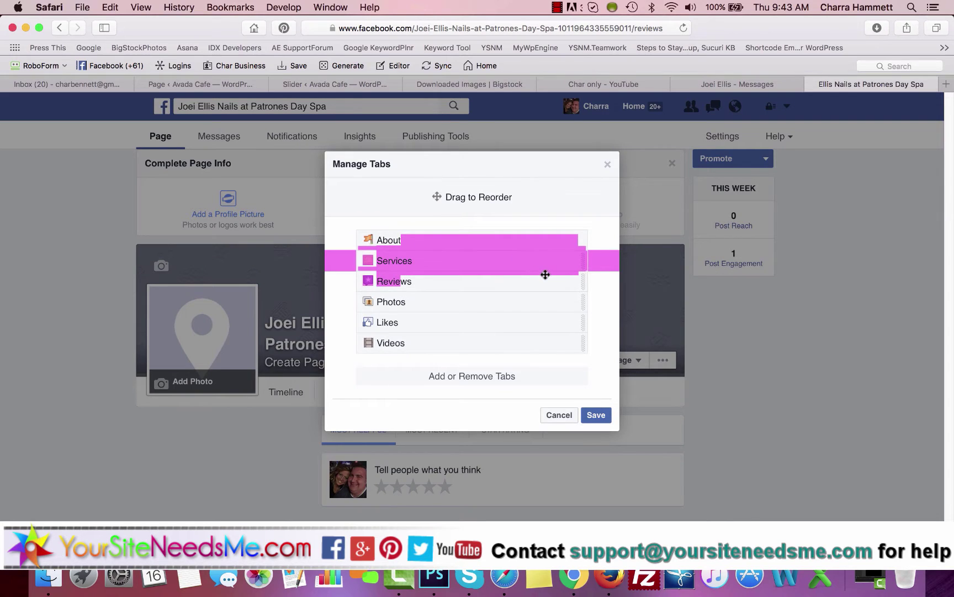
left_click(643, 258)
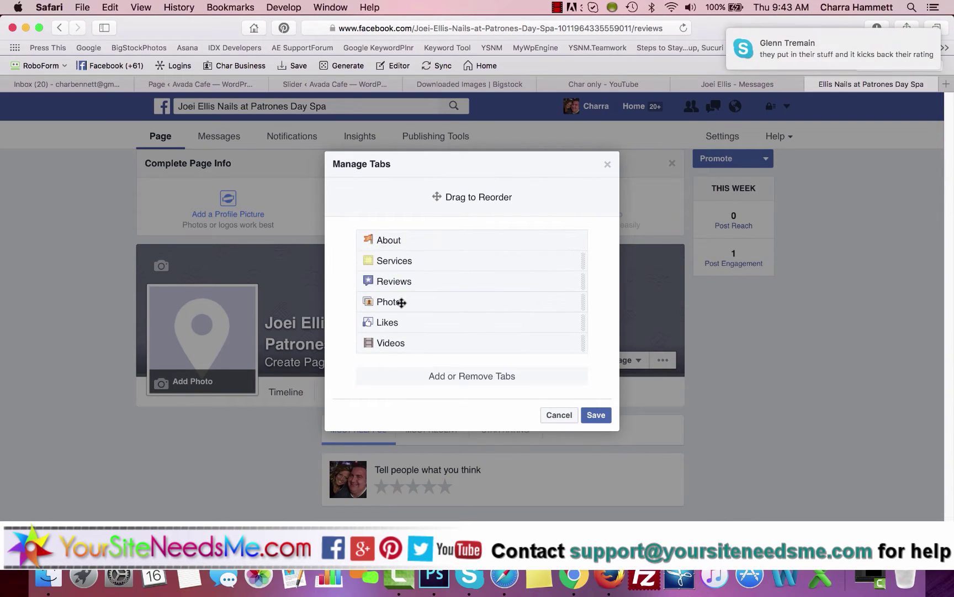
left_click_drag(399, 303, 400, 267)
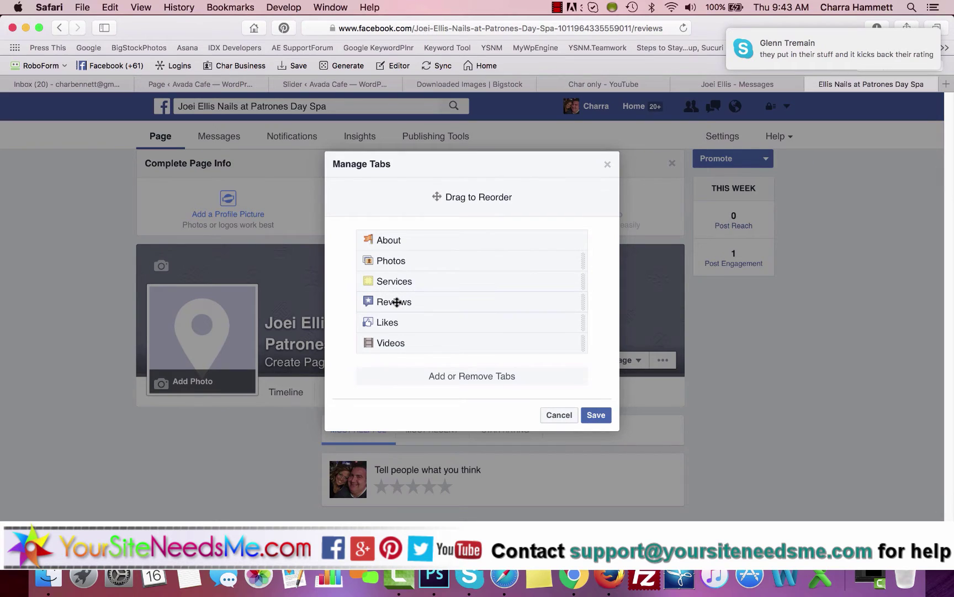
mouse_move(397, 302)
left_mouse_down()
mouse_move(396, 281)
mouse_move(386, 283)
mouse_move(402, 257)
mouse_move(395, 302)
left_mouse_up()
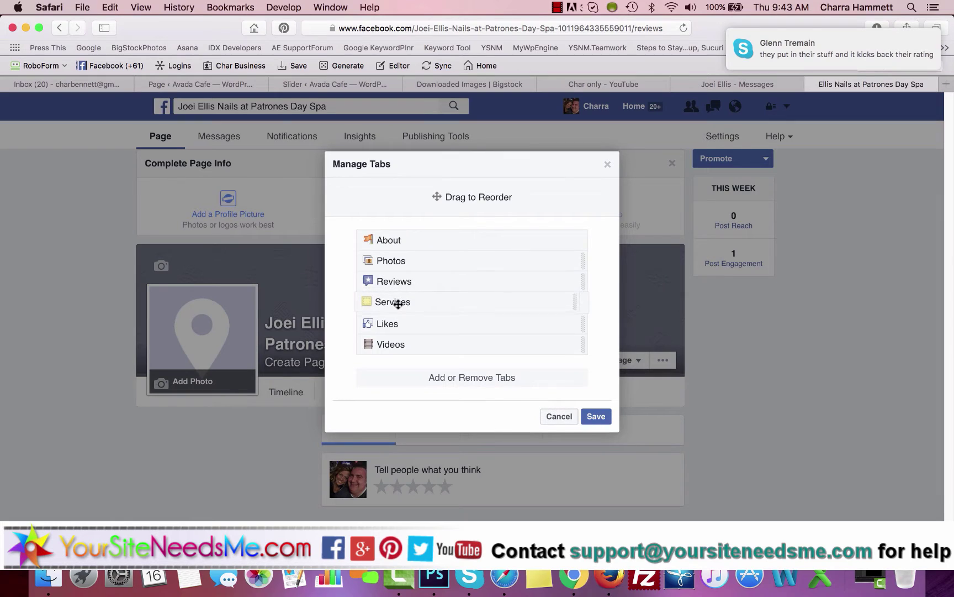
left_click(594, 415)
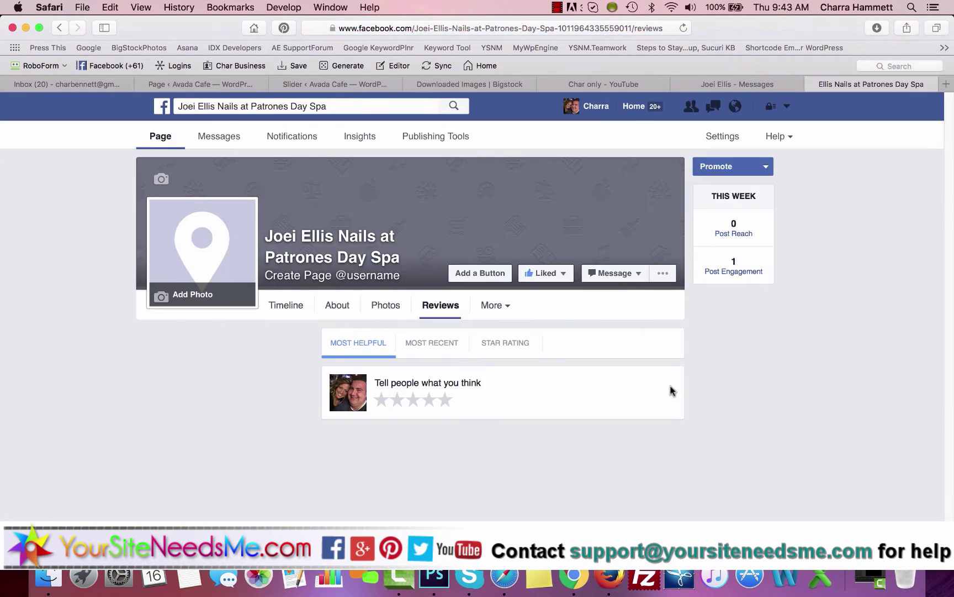
left_click(182, 295)
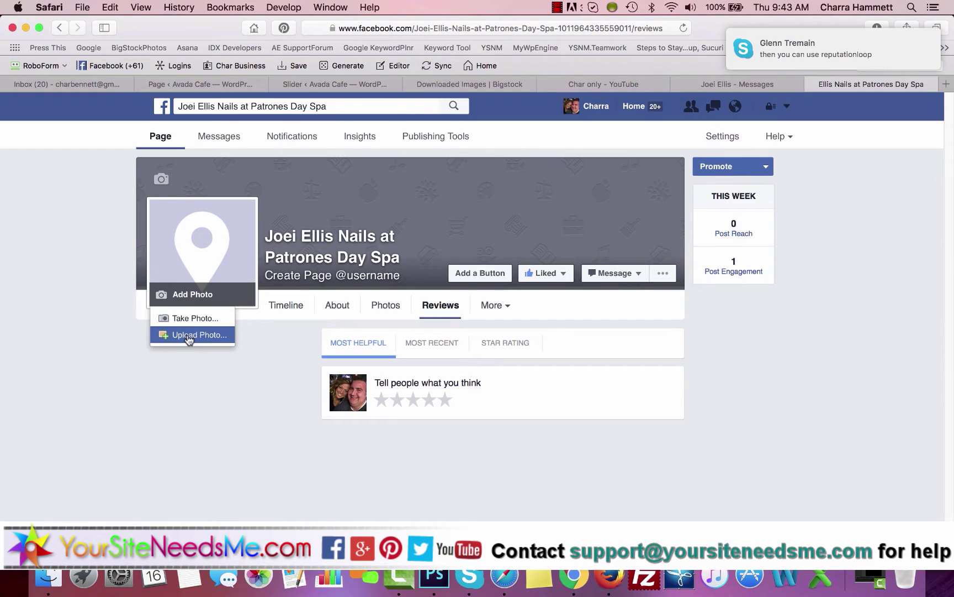
left_click(53, 296)
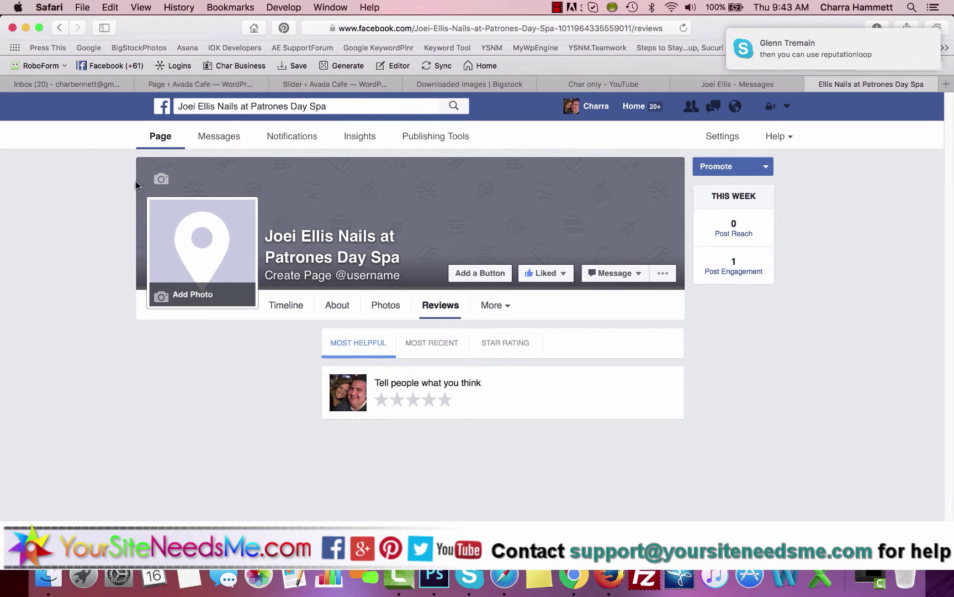
left_click(165, 180)
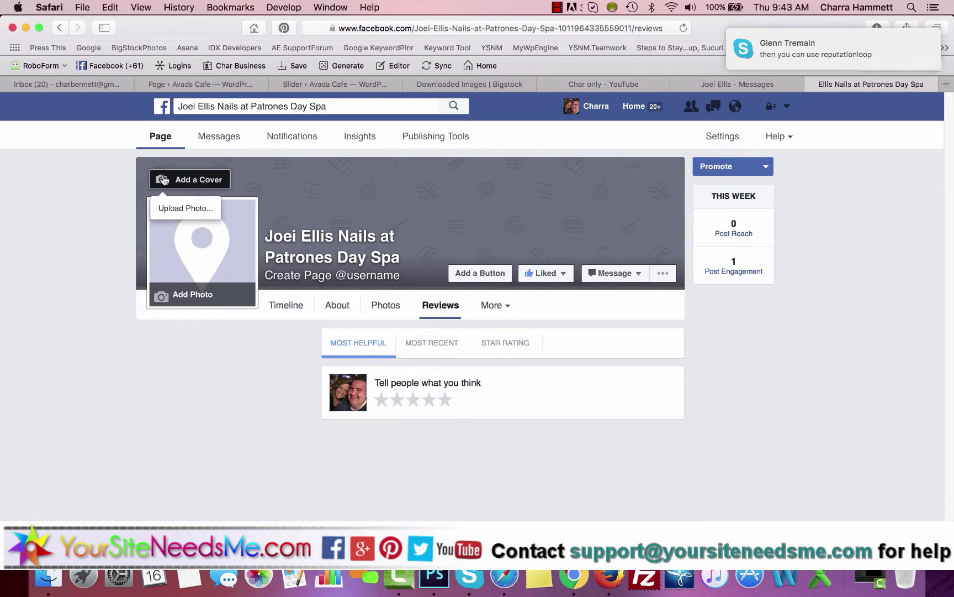
left_click(35, 256)
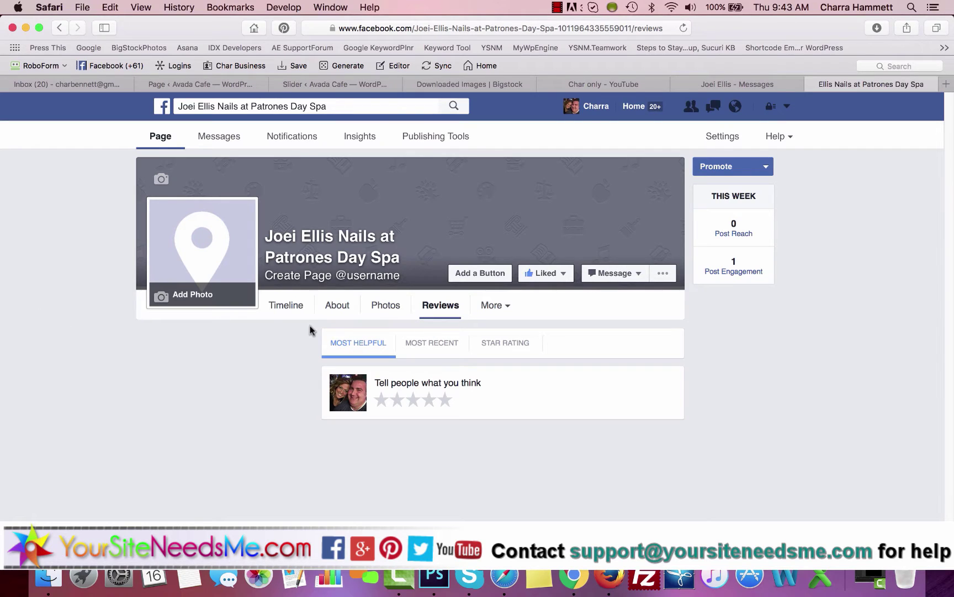
left_click(559, 13)
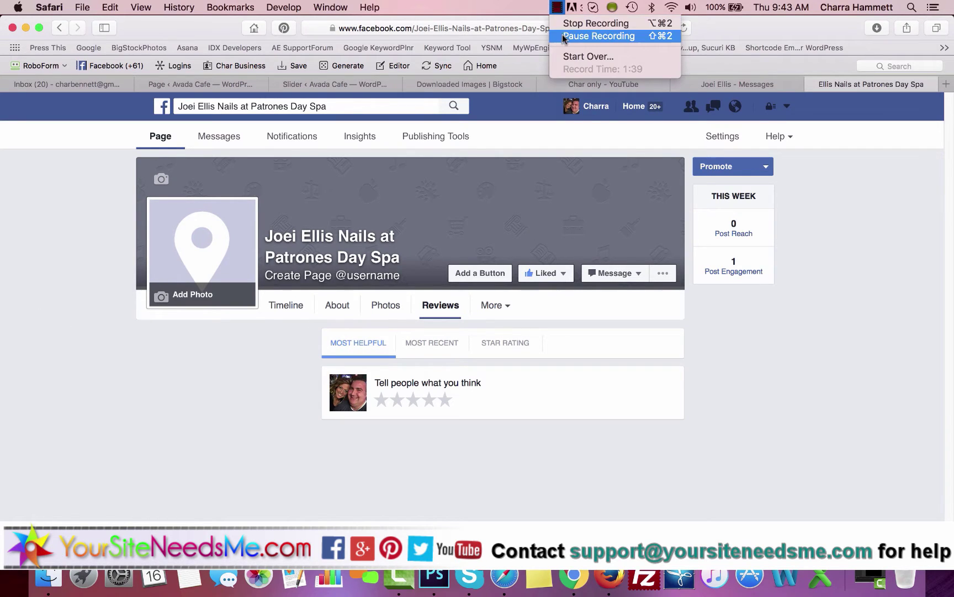
left_click(562, 36)
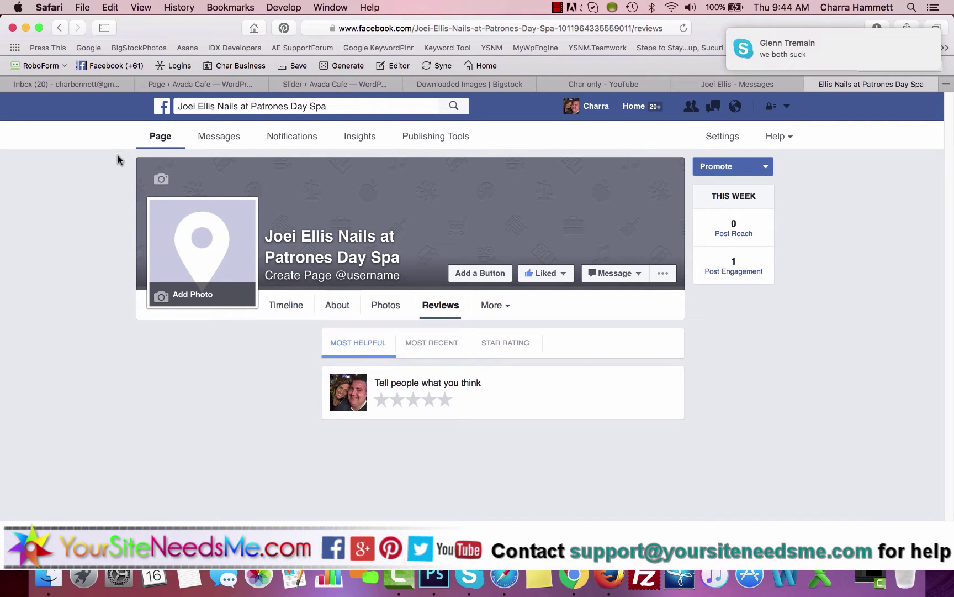
- Check the page's Messages and Notifications, and scroll through the friends-to-invite list
left_click(220, 138)
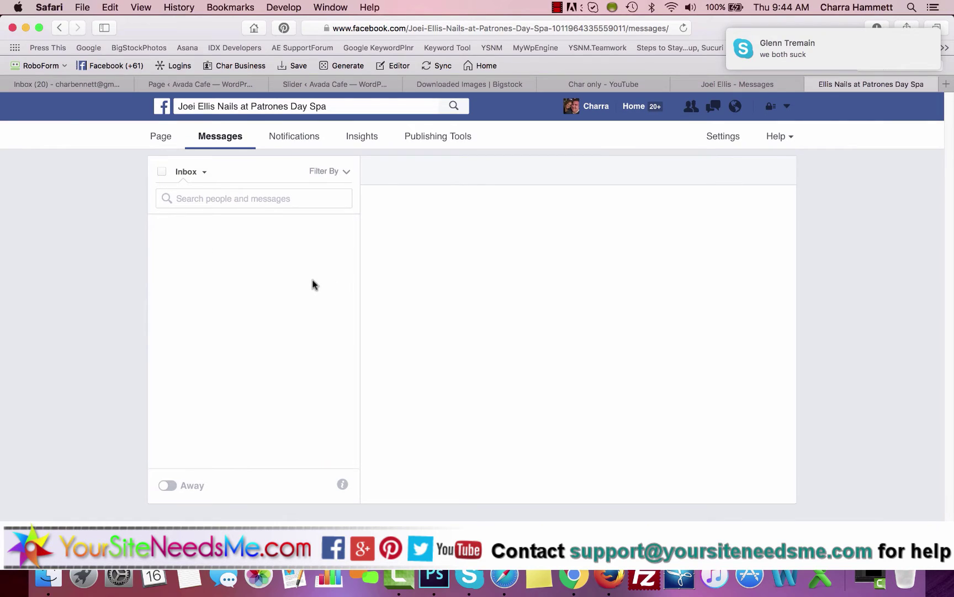
left_click(294, 139)
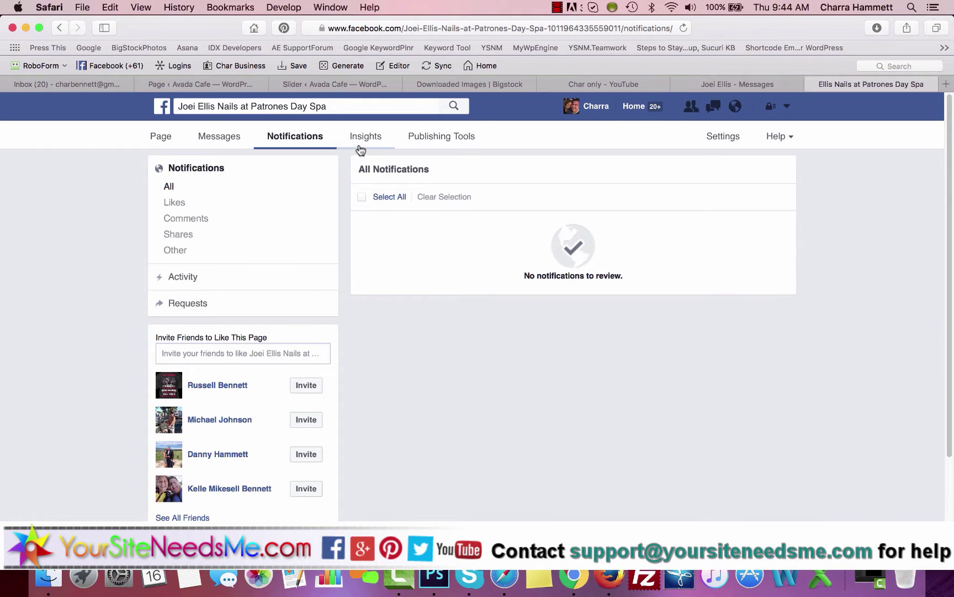
left_click(217, 352)
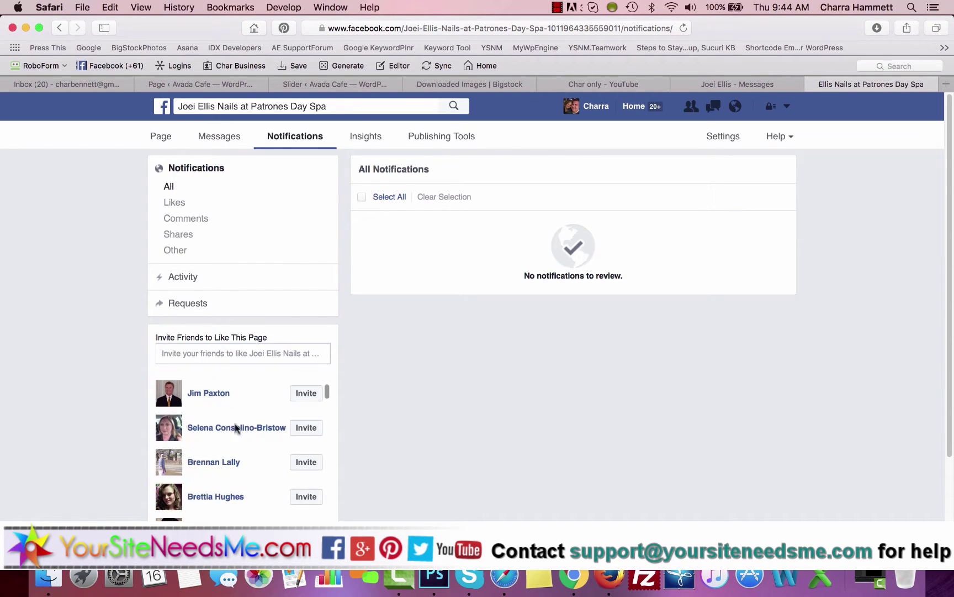
mouse_move(232, 431)
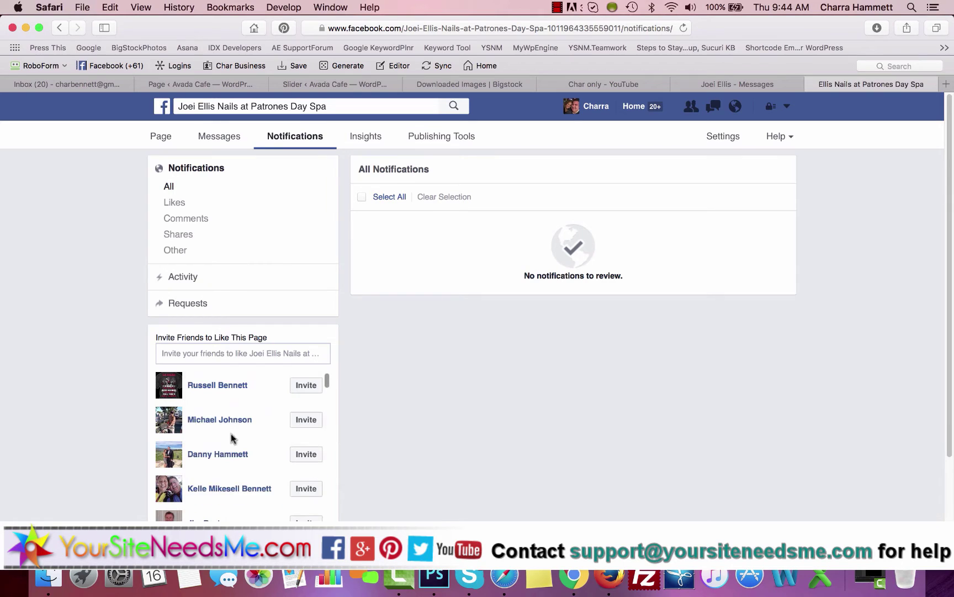
scroll(233, 444, "down", 6)
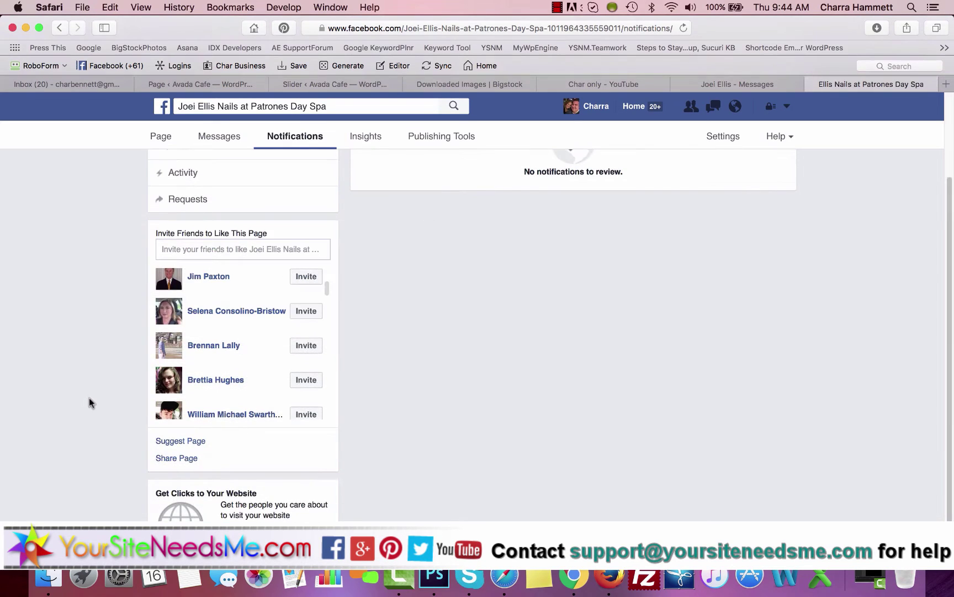
scroll(89, 398, "up", 4)
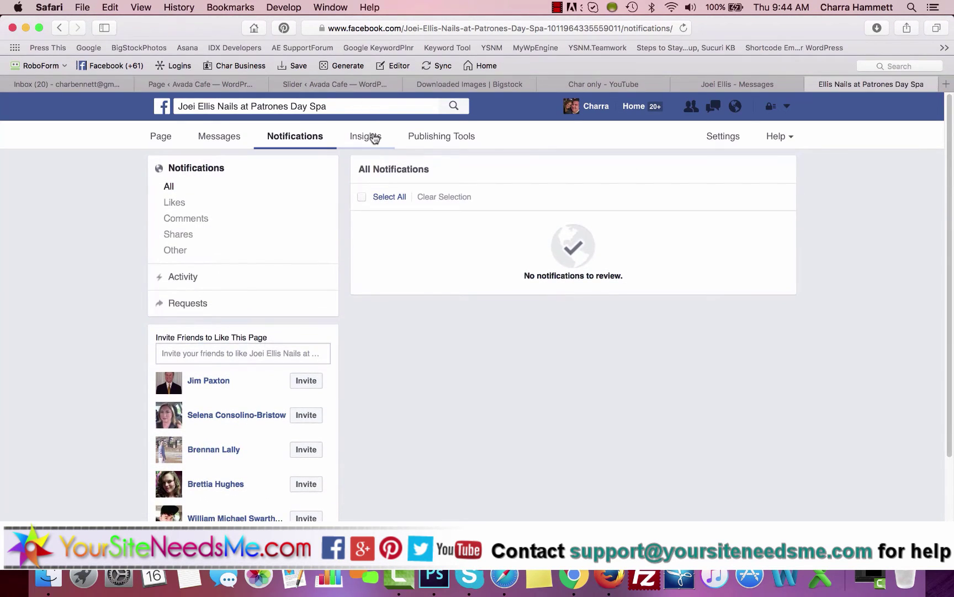
- Visit Insights and Publishing Tools, dismiss the video tip, and list Scheduled Posts
left_click(374, 137)
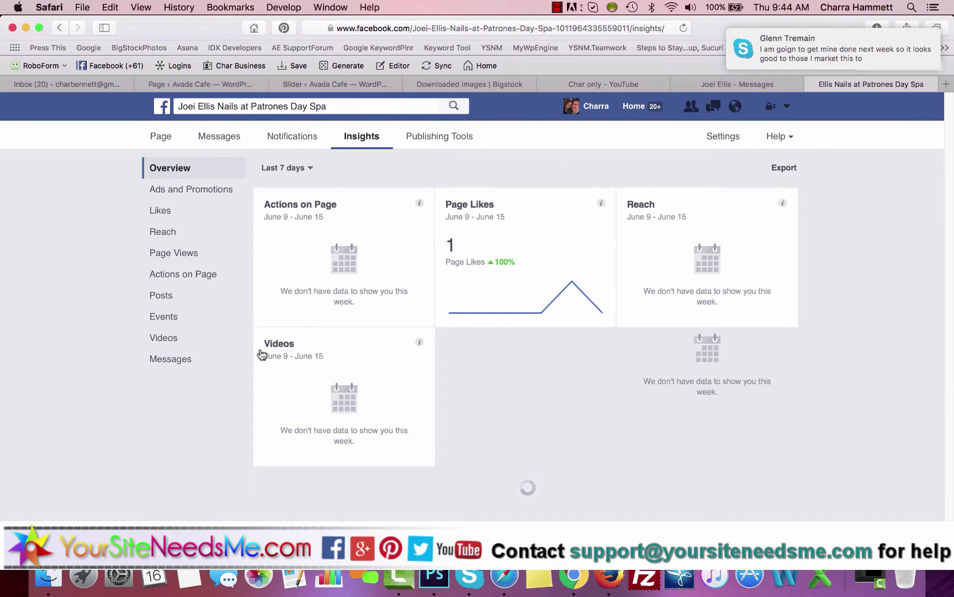
left_click(451, 138)
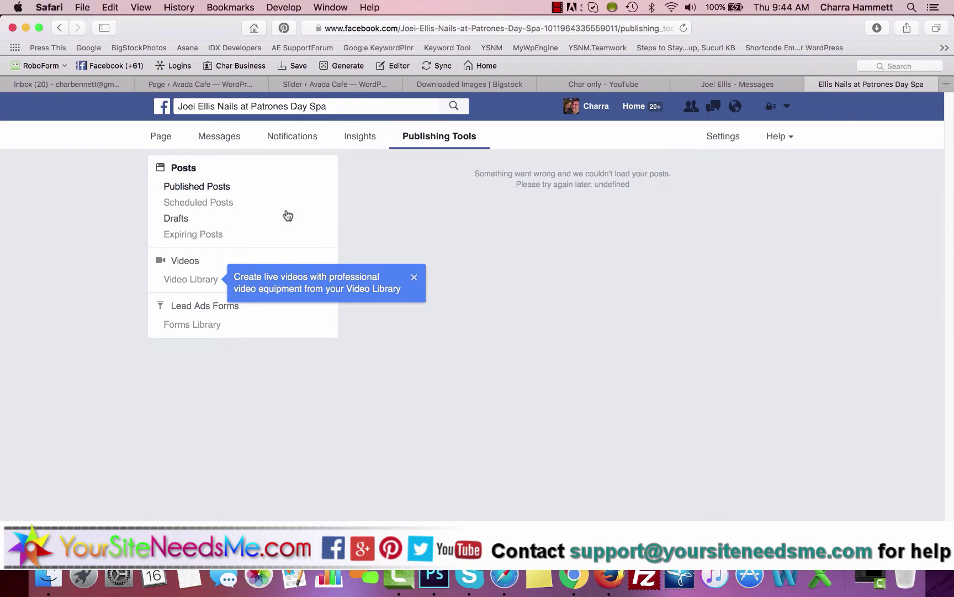
left_click(414, 278)
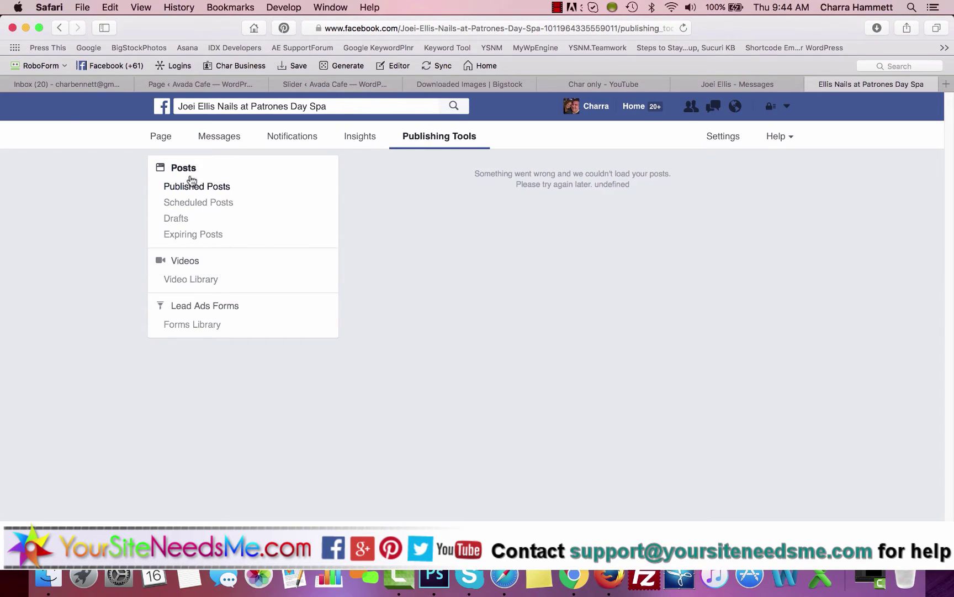
left_click(187, 204)
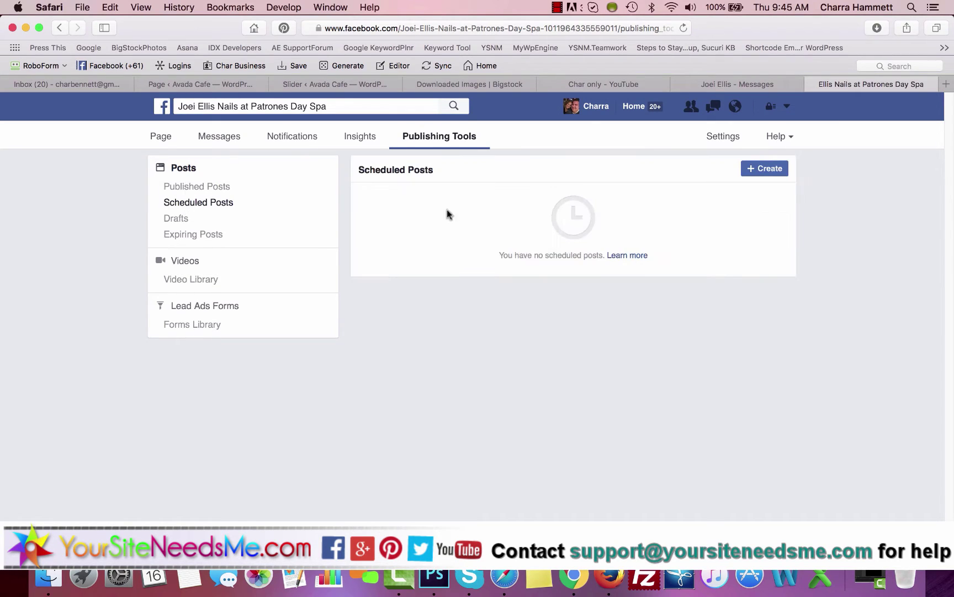
- Start a new post, open its schedule options, then cancel and discard the draft
left_click(766, 169)
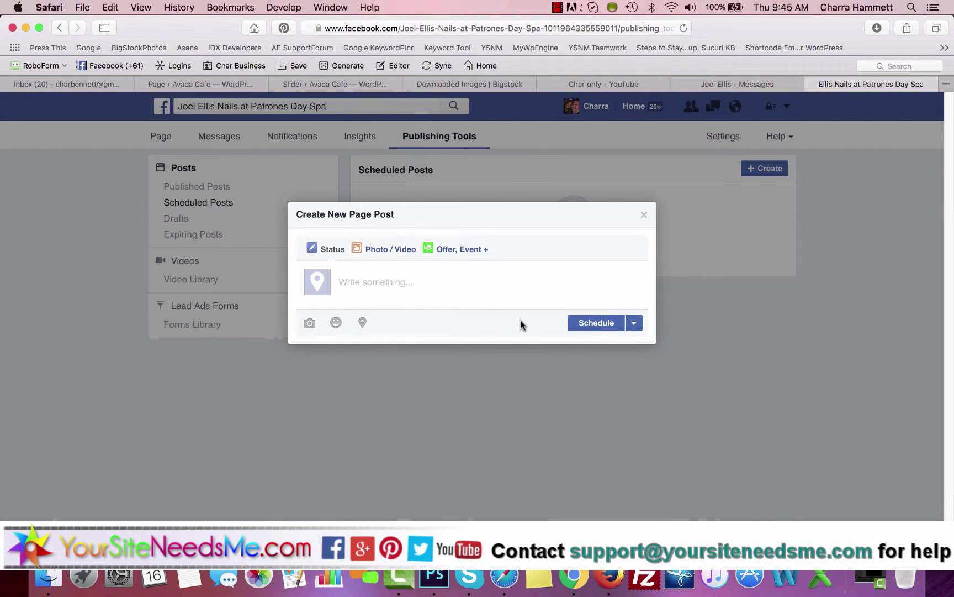
left_click(613, 329)
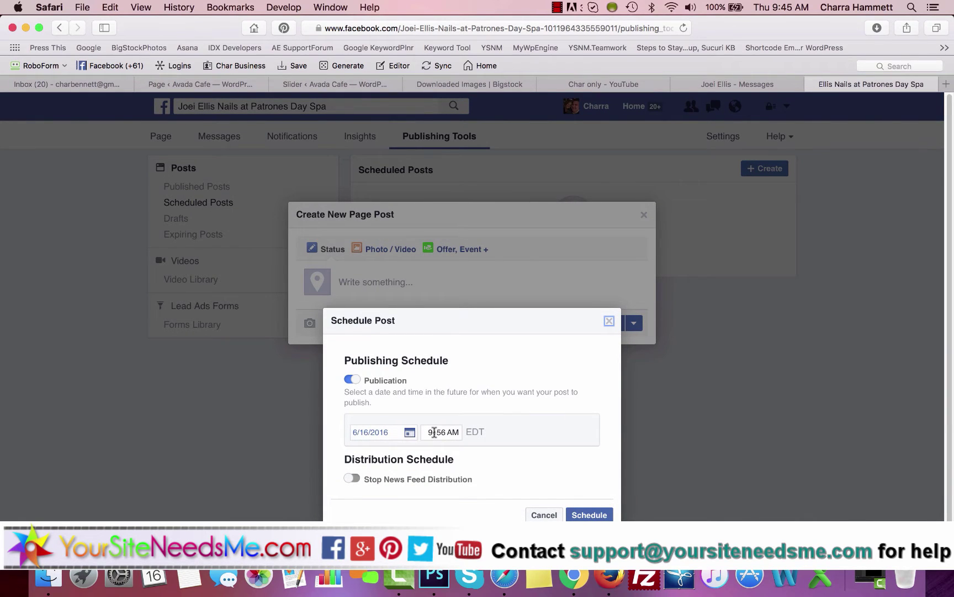
left_click(543, 514)
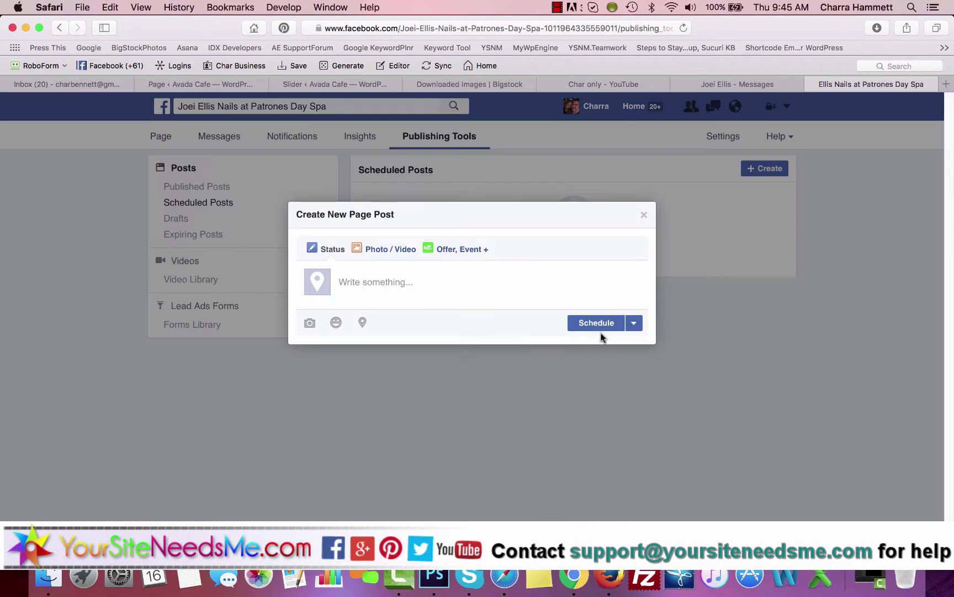
left_click(644, 215)
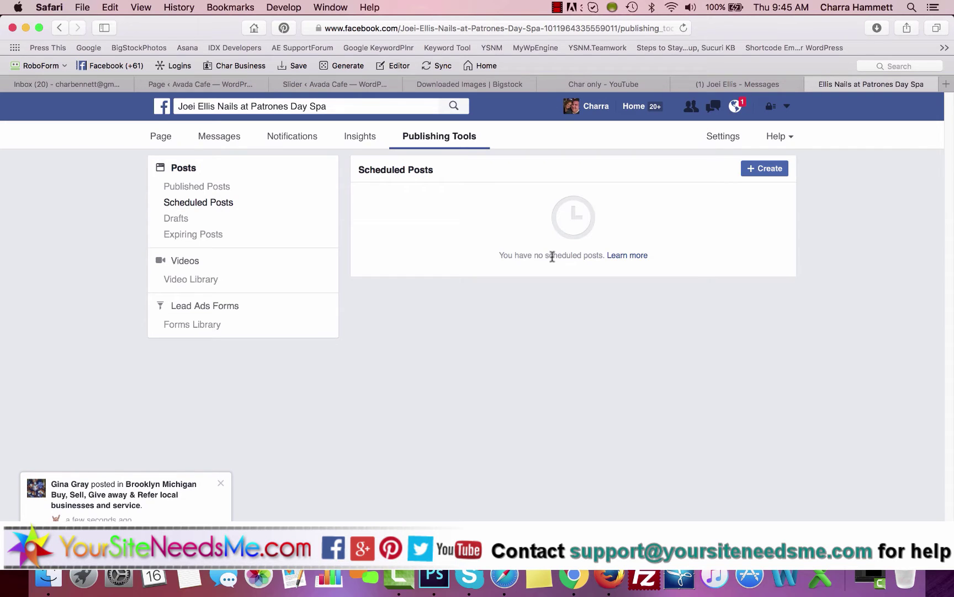
- Return to the page timeline and scroll down past About and Page Tips to Photos
left_click(158, 134)
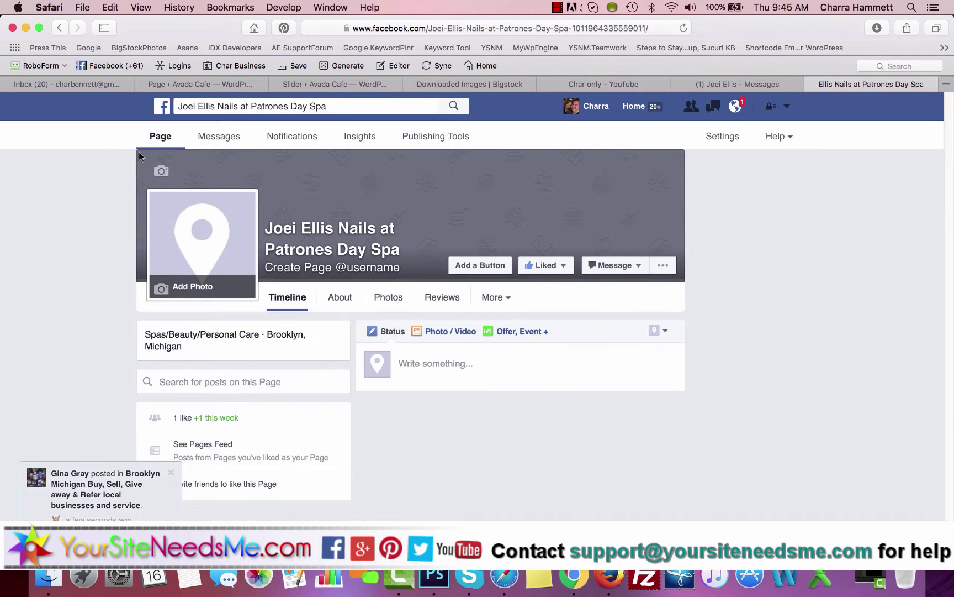
scroll(42, 319, "down", 1)
scroll(42, 319, "down", 5)
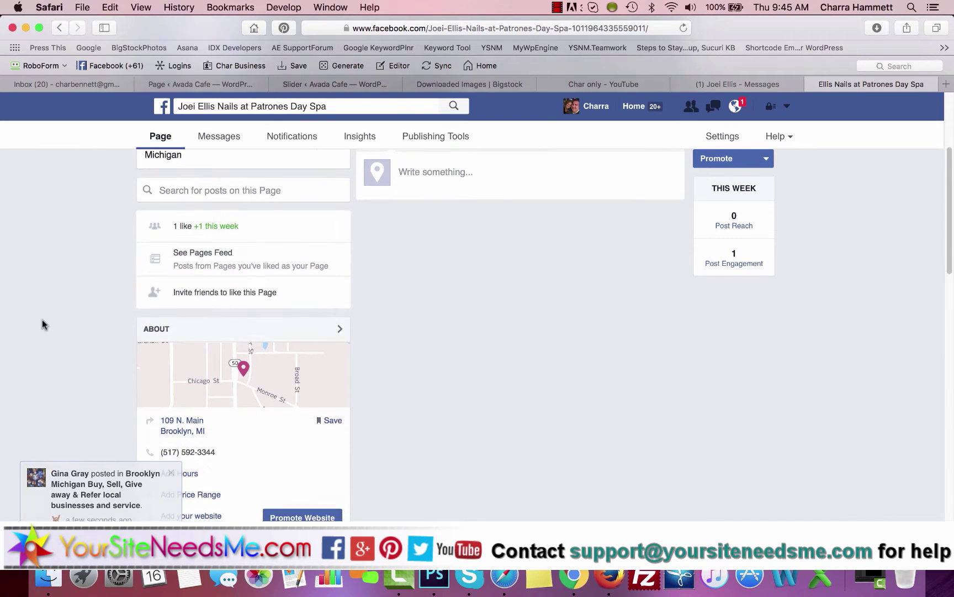
scroll(42, 319, "down", 3)
scroll(265, 320, "down", 1)
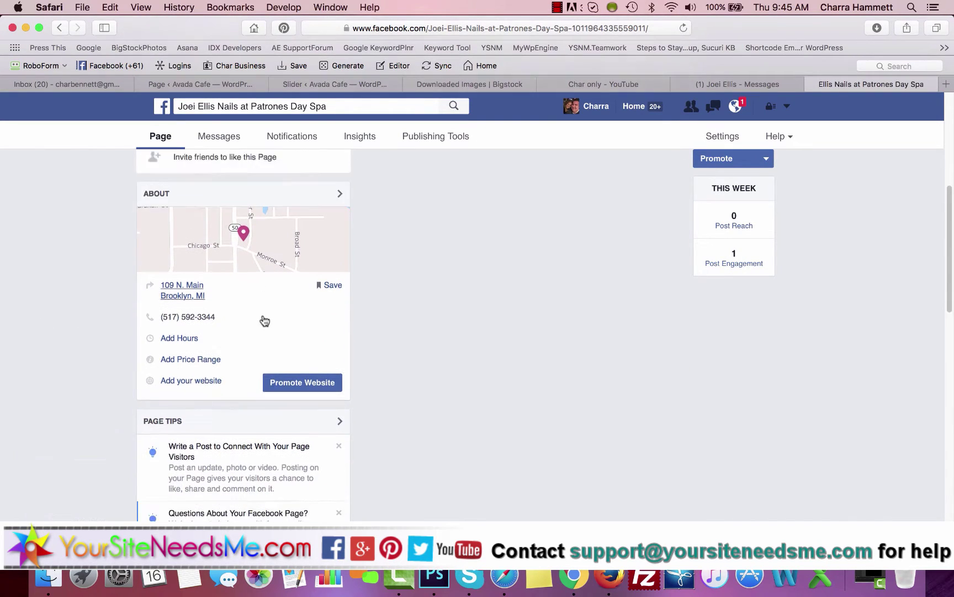
scroll(264, 321, "down", 1)
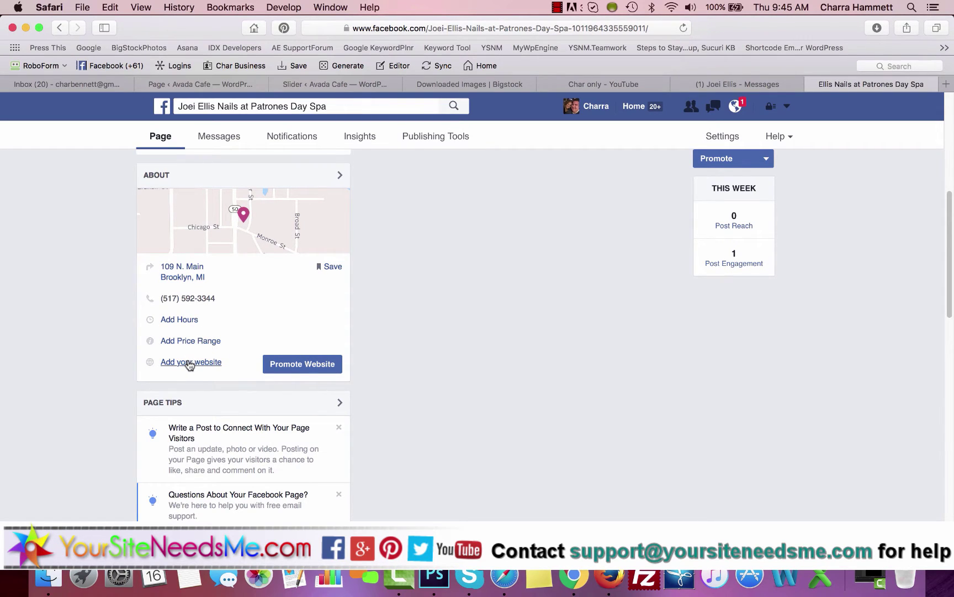
scroll(79, 395, "down", 5)
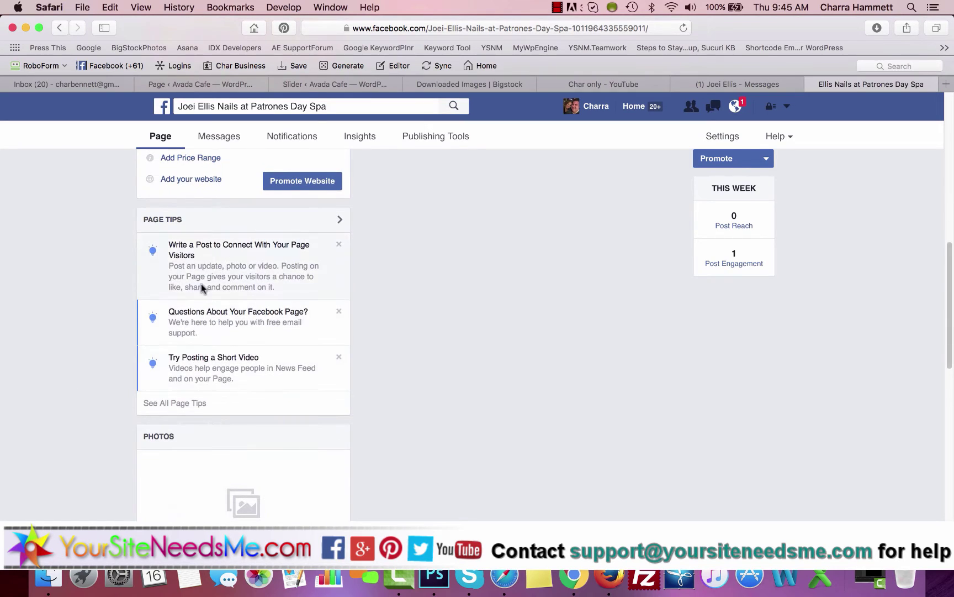
scroll(40, 366, "down", 5)
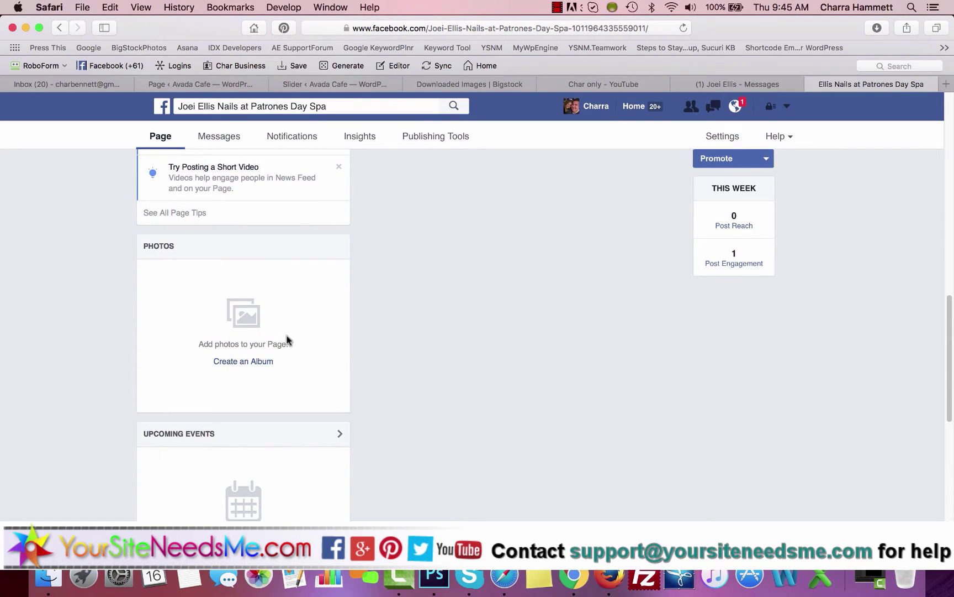
- Start a photo album, cancel the file chooser, and scroll through the empty timeline sections
left_click(260, 364)
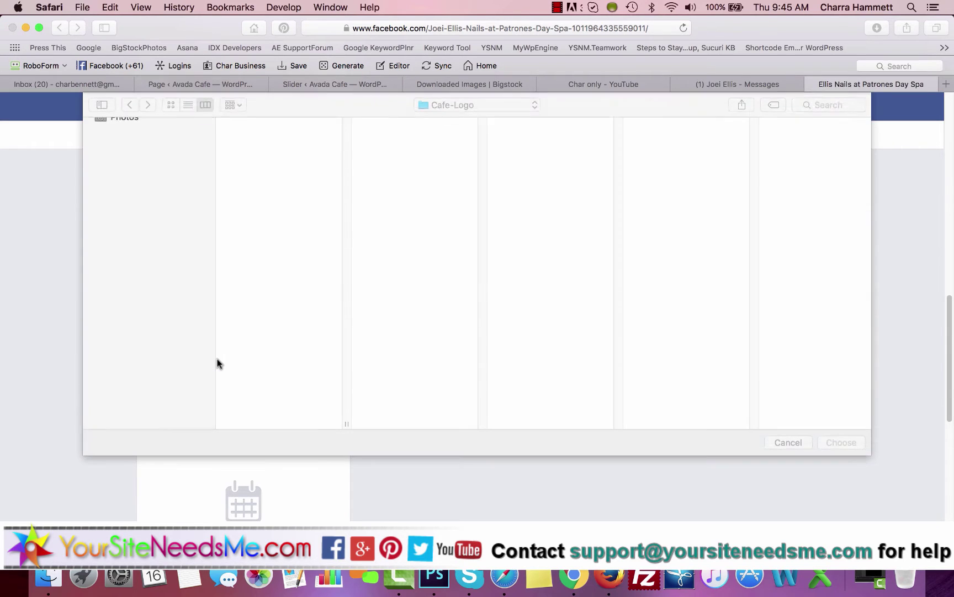
left_click(781, 445)
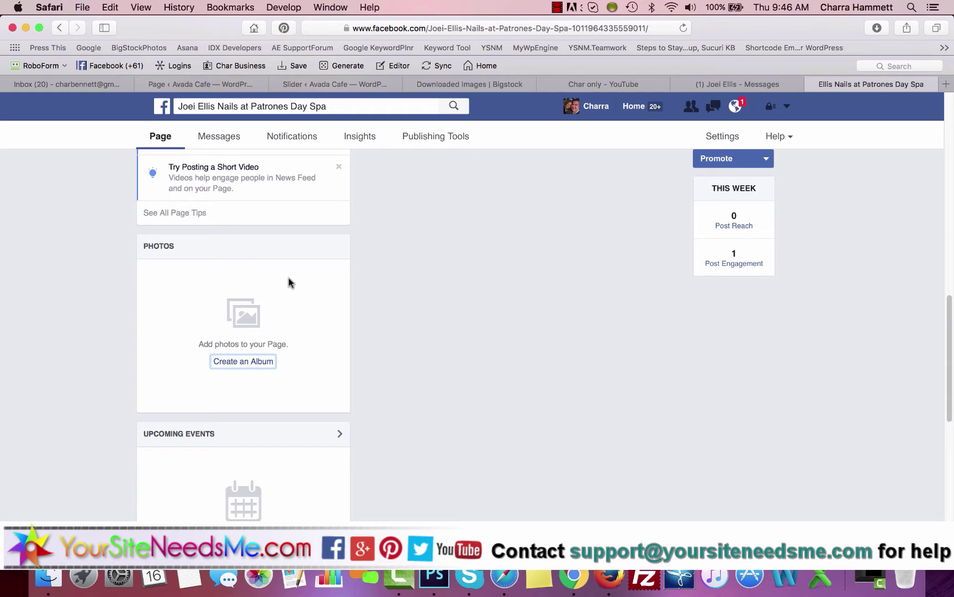
scroll(288, 282, "down", 5)
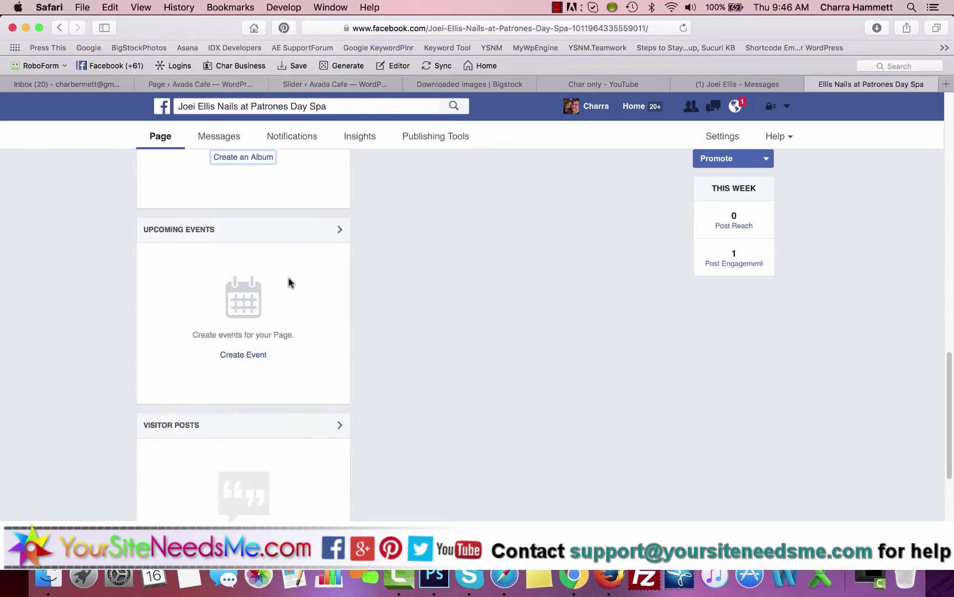
scroll(285, 356, "down", 3)
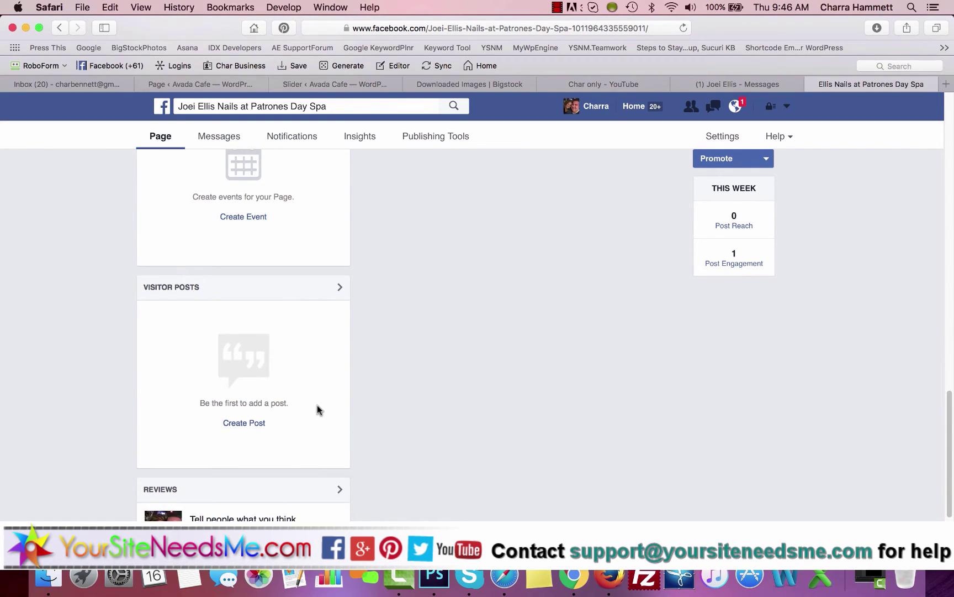
scroll(317, 409, "down", 3)
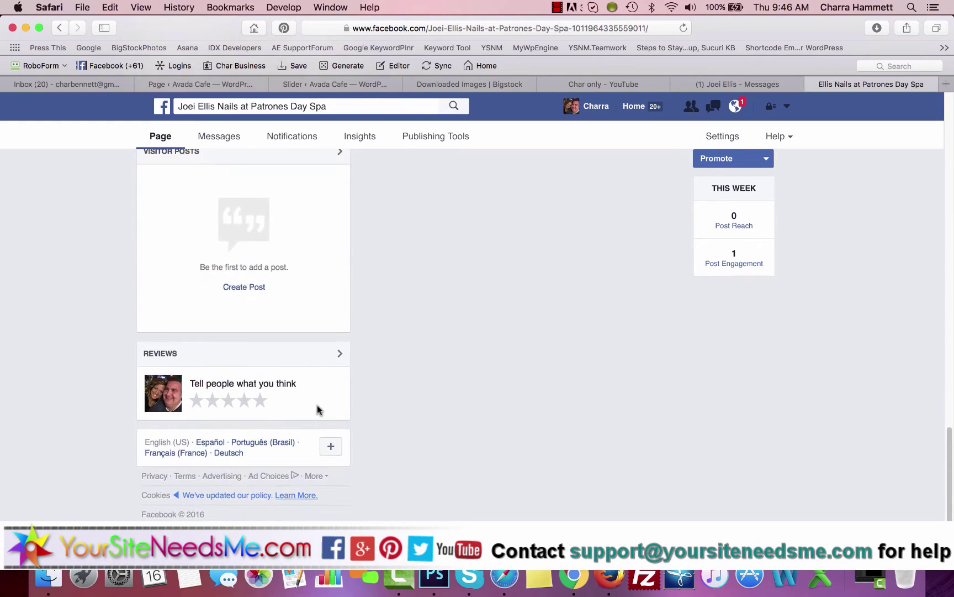
scroll(318, 410, "up", 10)
scroll(318, 410, "up", 8)
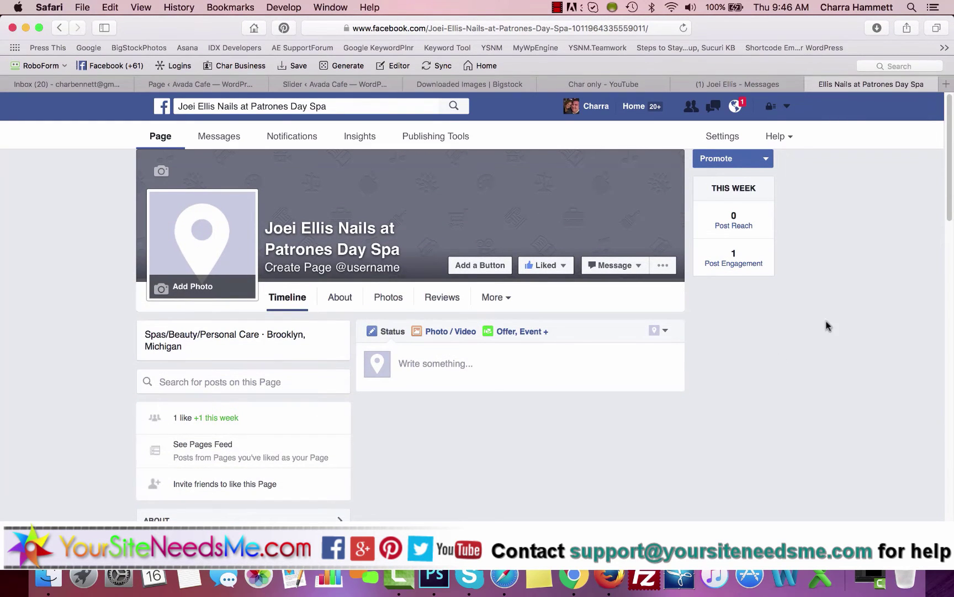
- Open page Settings, open Facebook's news feed in a new tab, then return to settings
left_click(722, 137)
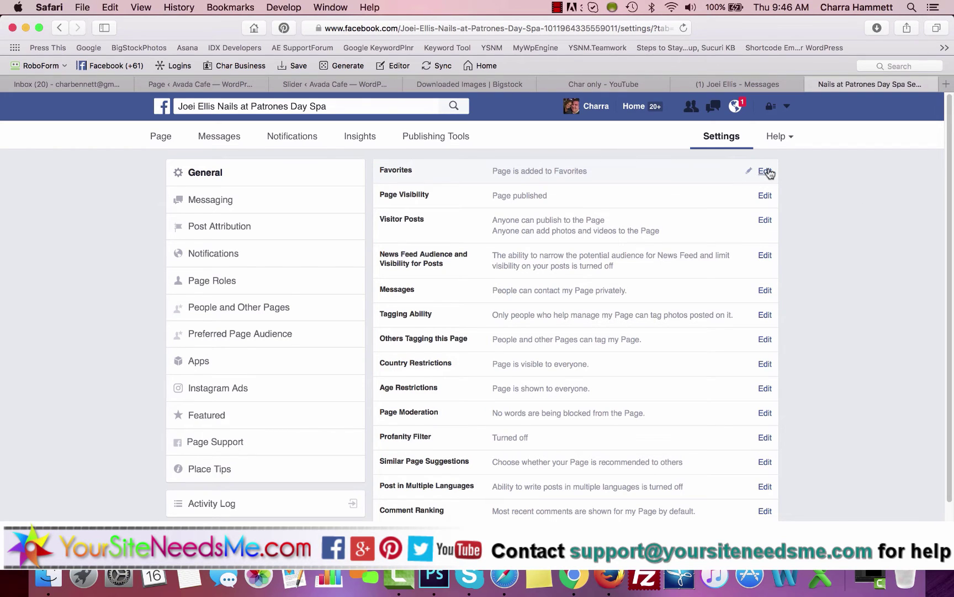
right_click(156, 103)
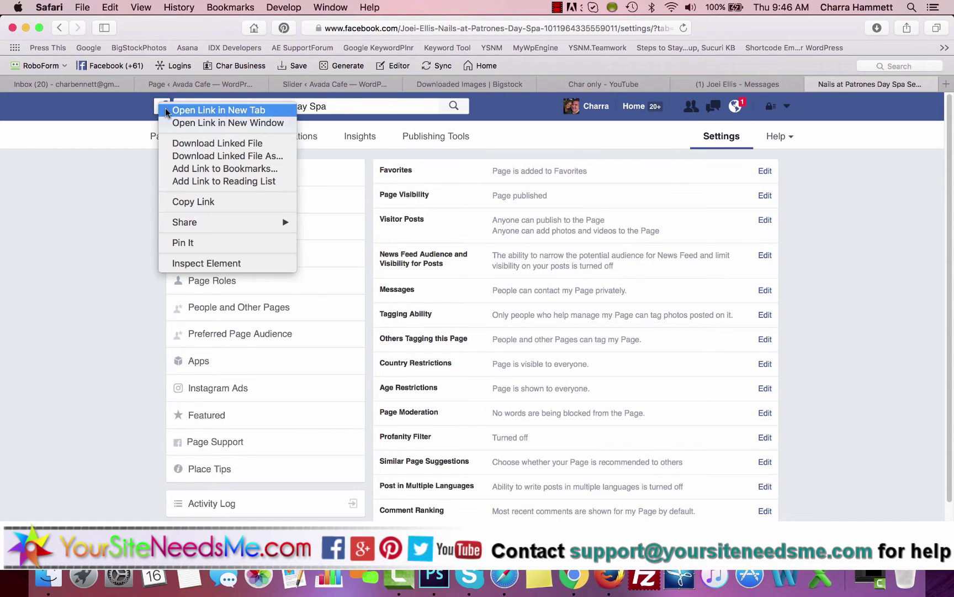
left_click(806, 72)
left_click(894, 81)
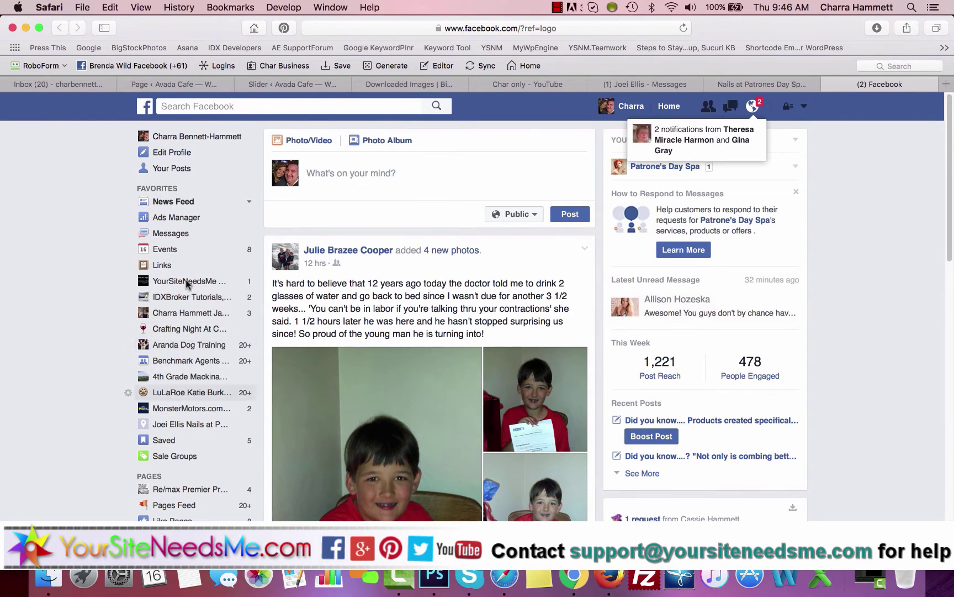
left_click(753, 84)
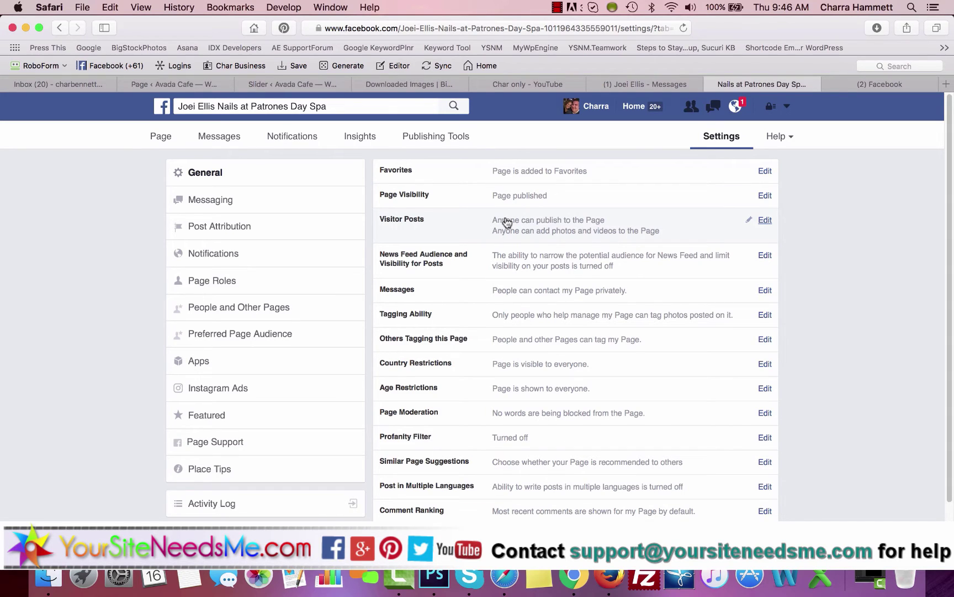
left_click(765, 220)
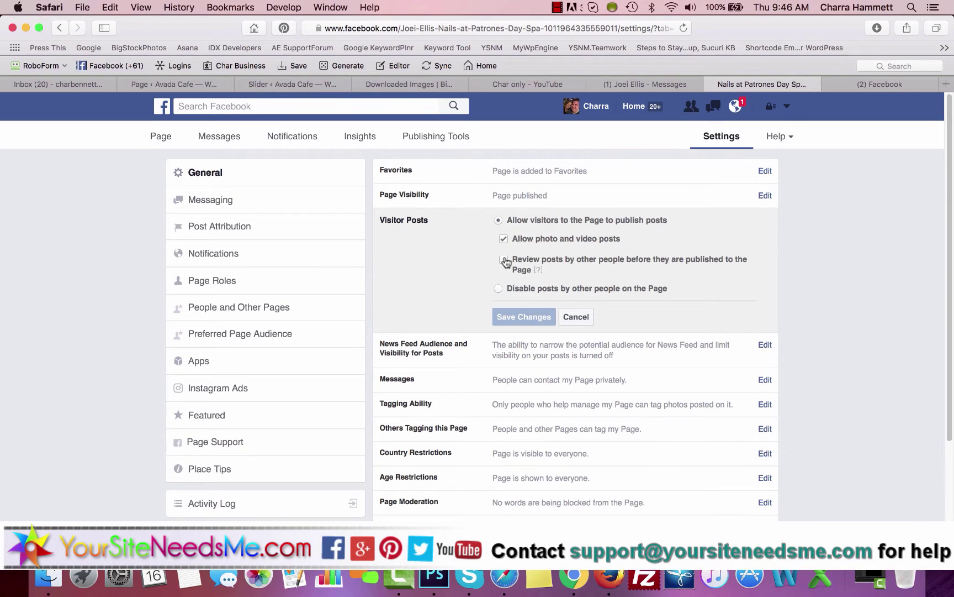
left_click(576, 317)
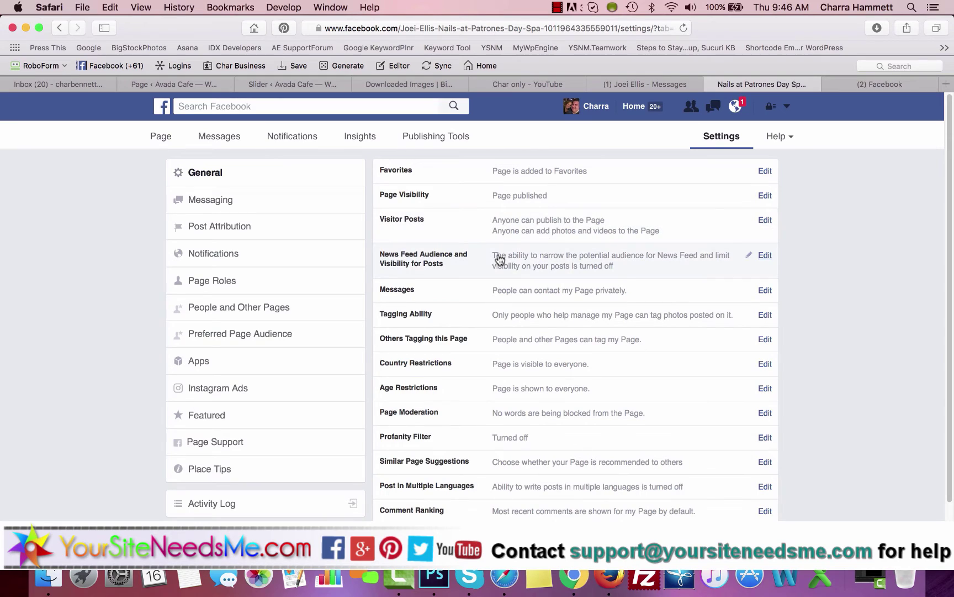
left_click(765, 255)
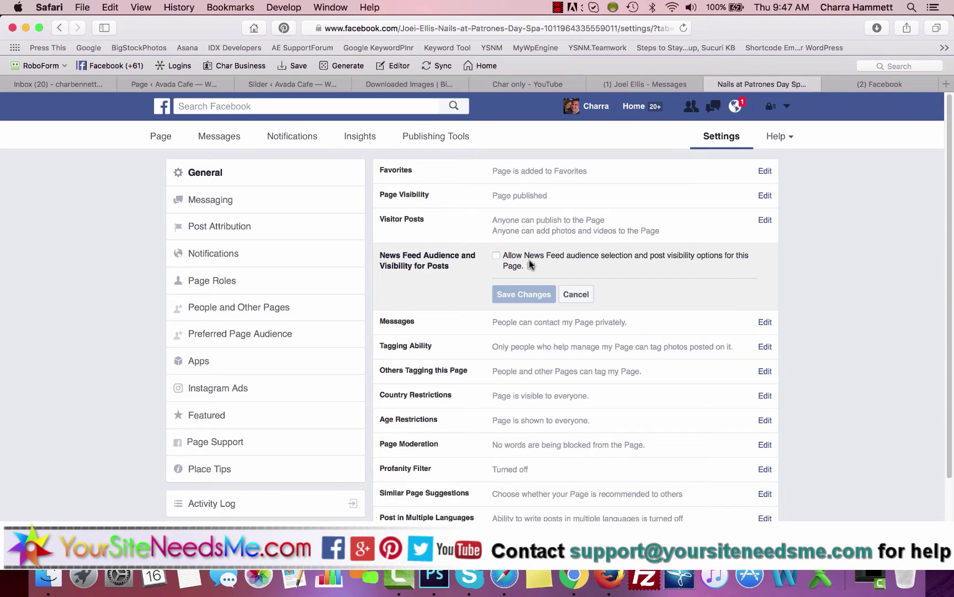
mouse_move(529, 266)
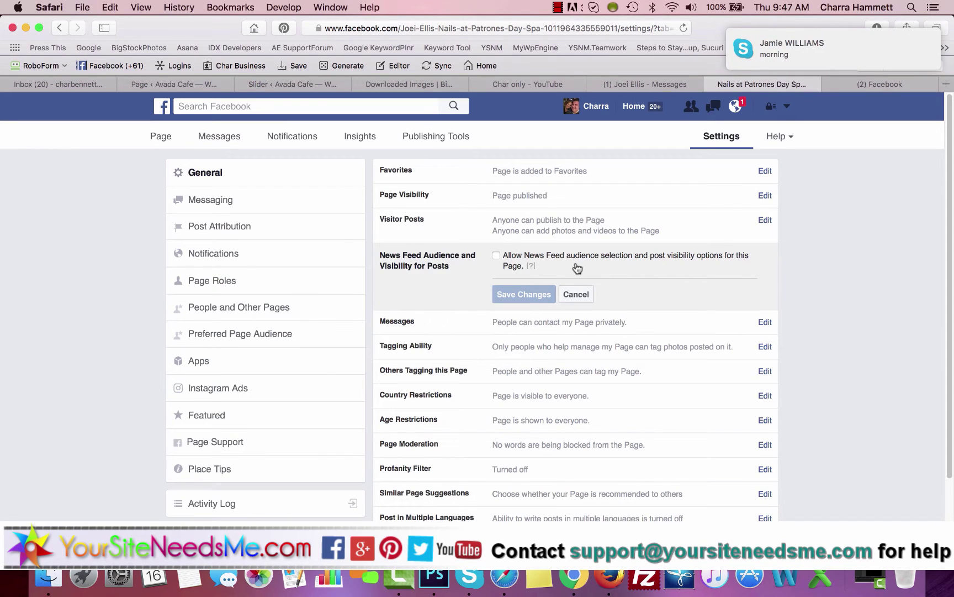
left_click(577, 294)
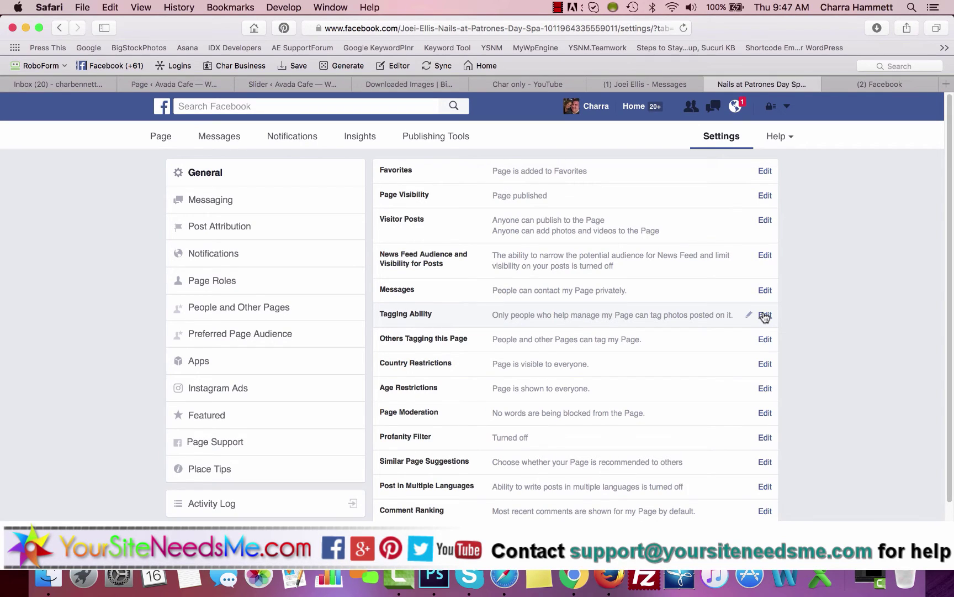
left_click(765, 315)
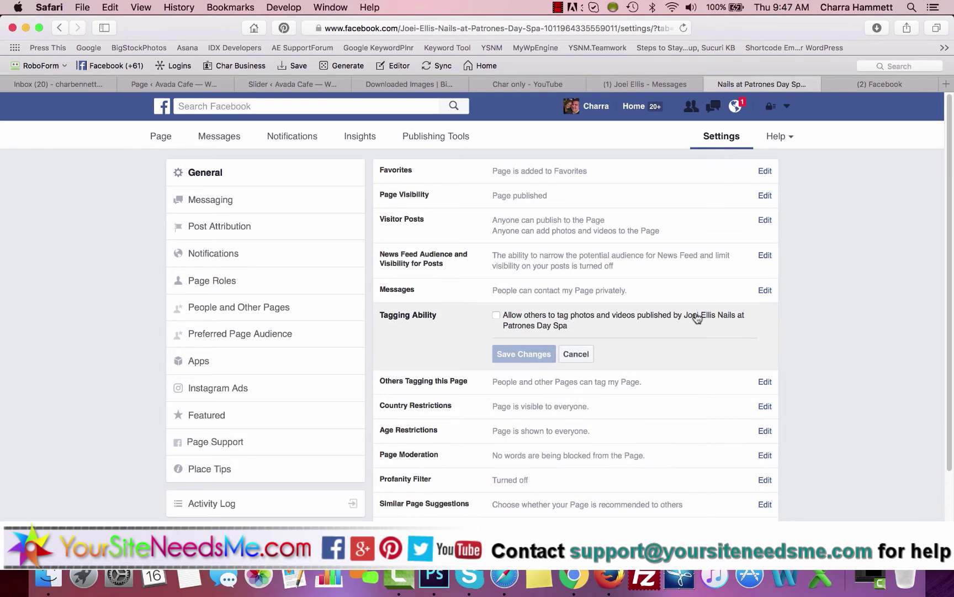
left_click(587, 354)
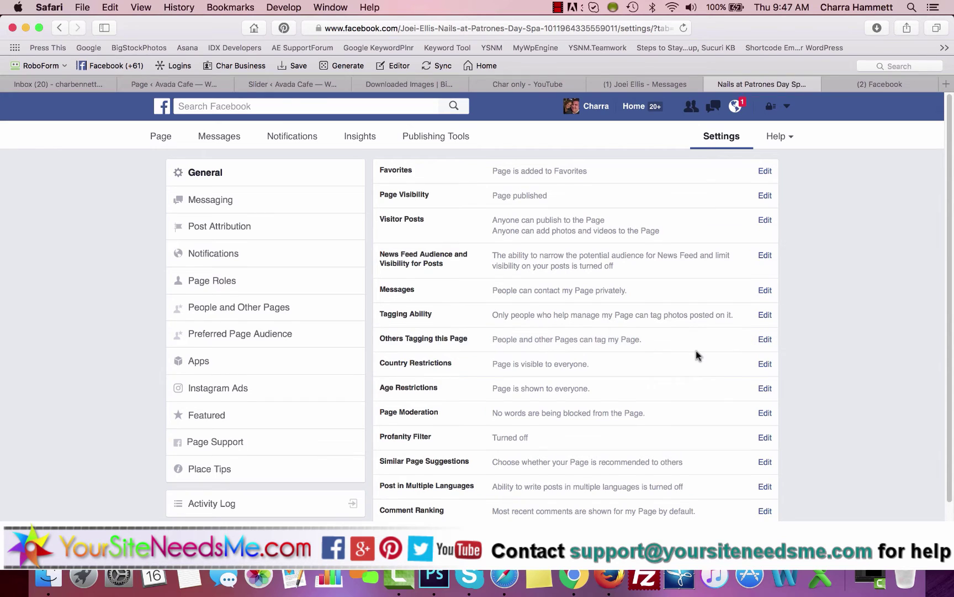
scroll(695, 353, "down", 3)
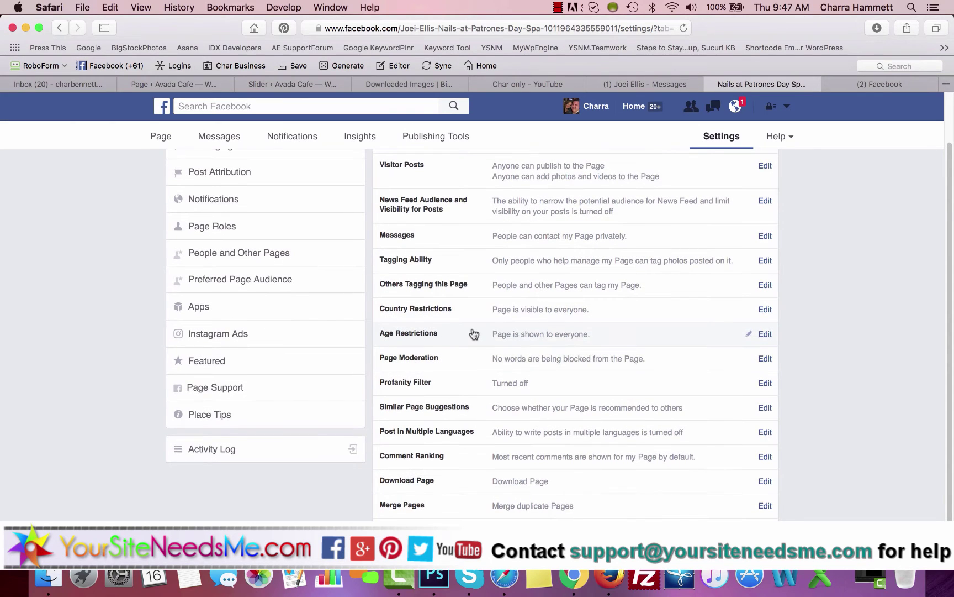
- Block the words 'shit, bitch, fuck' in Page Moderation, save, and reopen its help
left_click(766, 359)
left_click(638, 379)
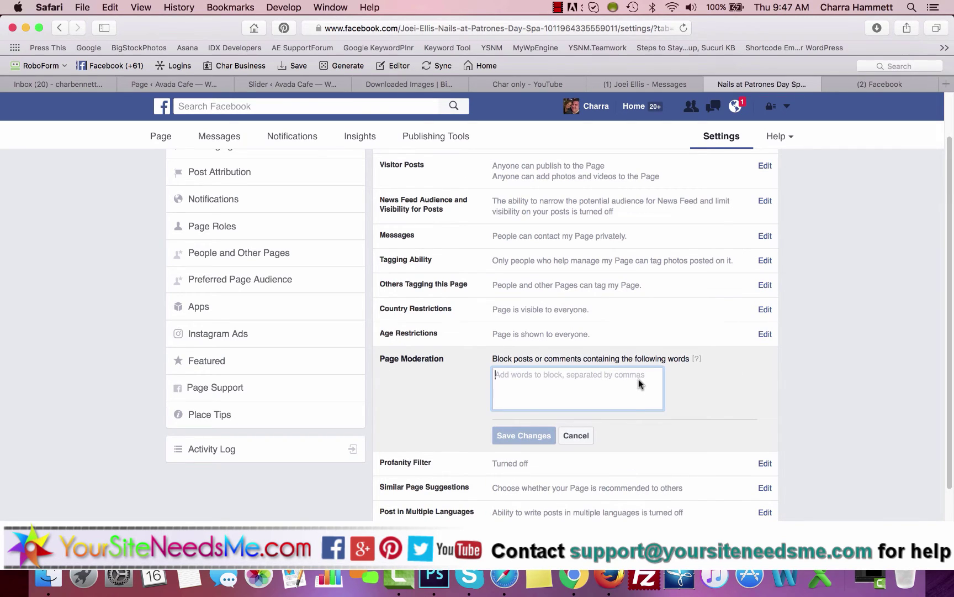
type("shit,")
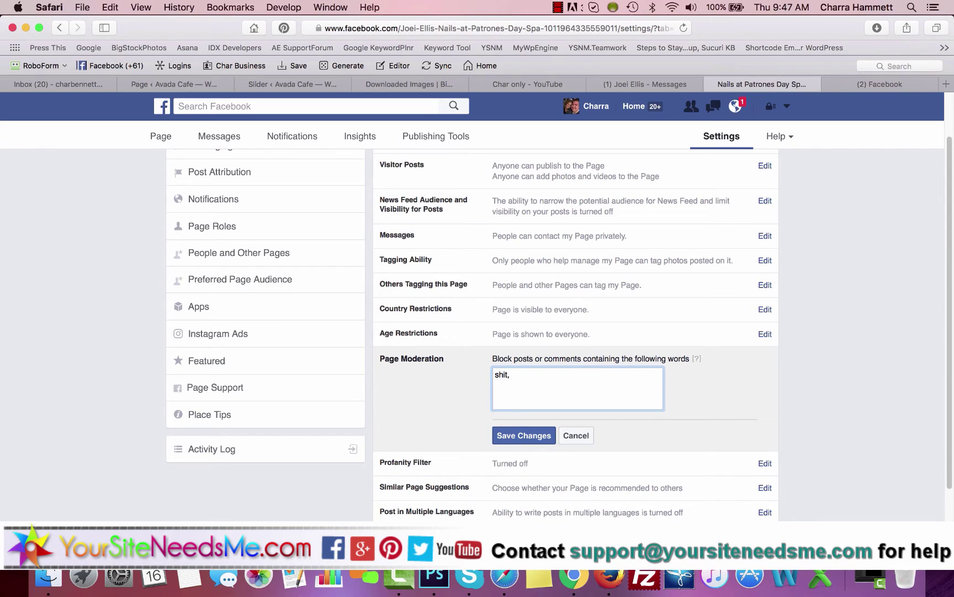
type(" bitch, fuck")
left_click(523, 435)
left_click(746, 413)
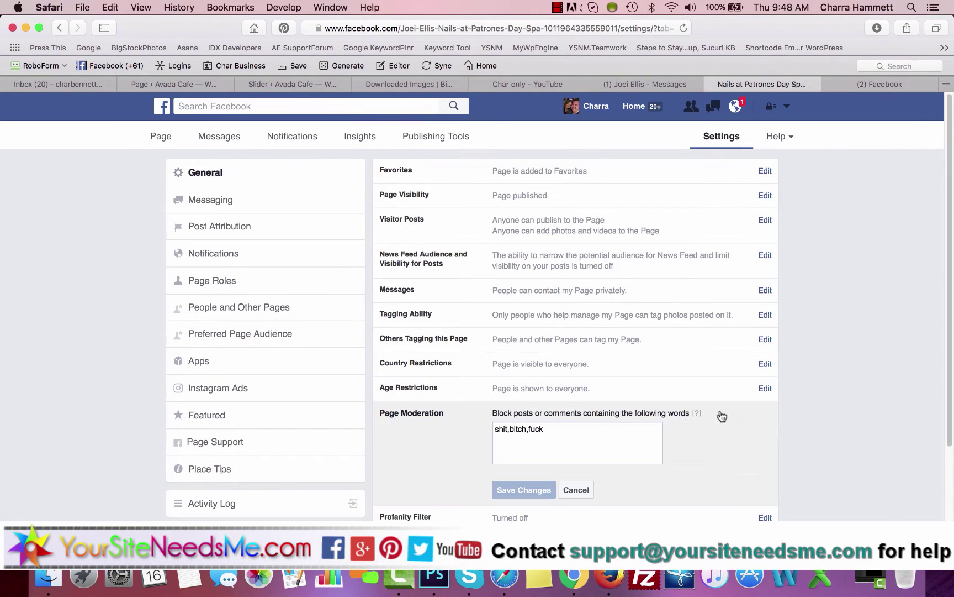
mouse_move(697, 414)
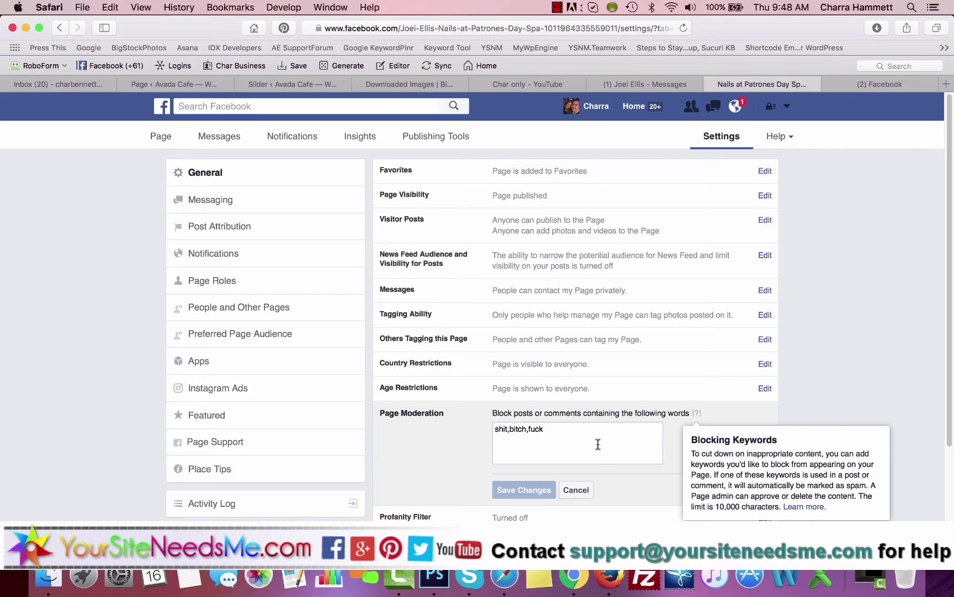
- Close the moderation editor and set the Profanity Filter to Medium
left_click(574, 490)
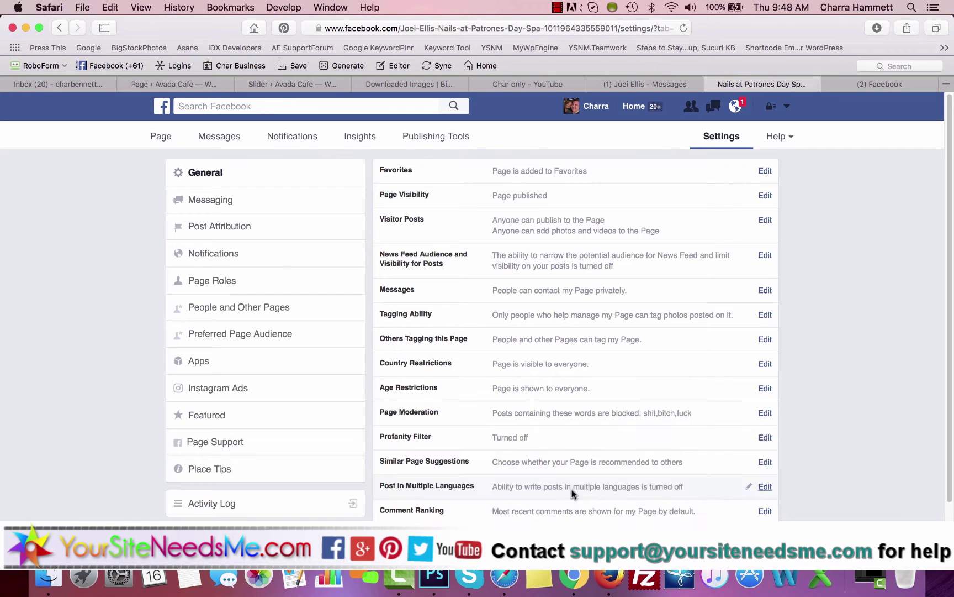
scroll(751, 434, "down", 2)
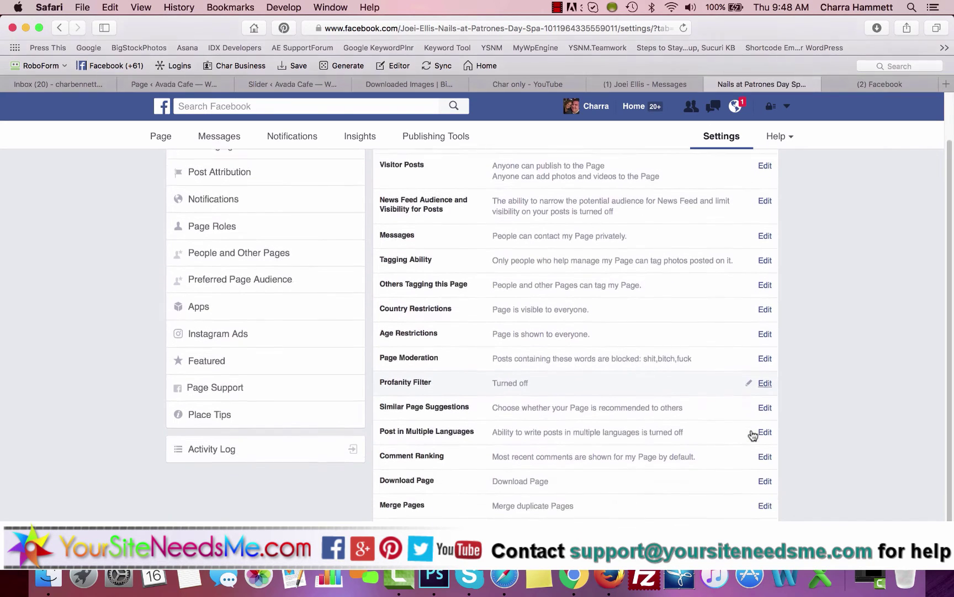
left_click(765, 383)
left_click(532, 385)
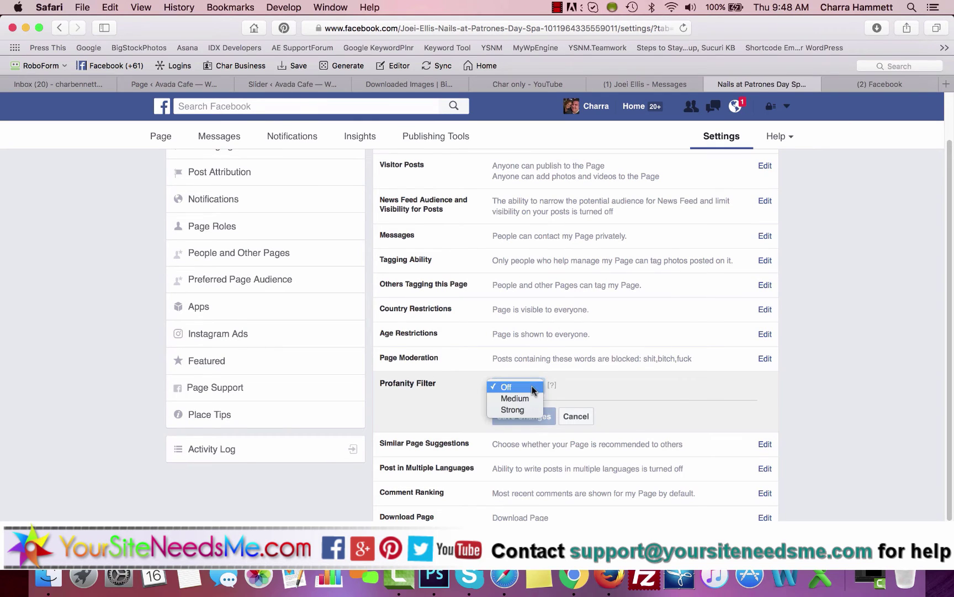
left_click(530, 395)
left_click(552, 418)
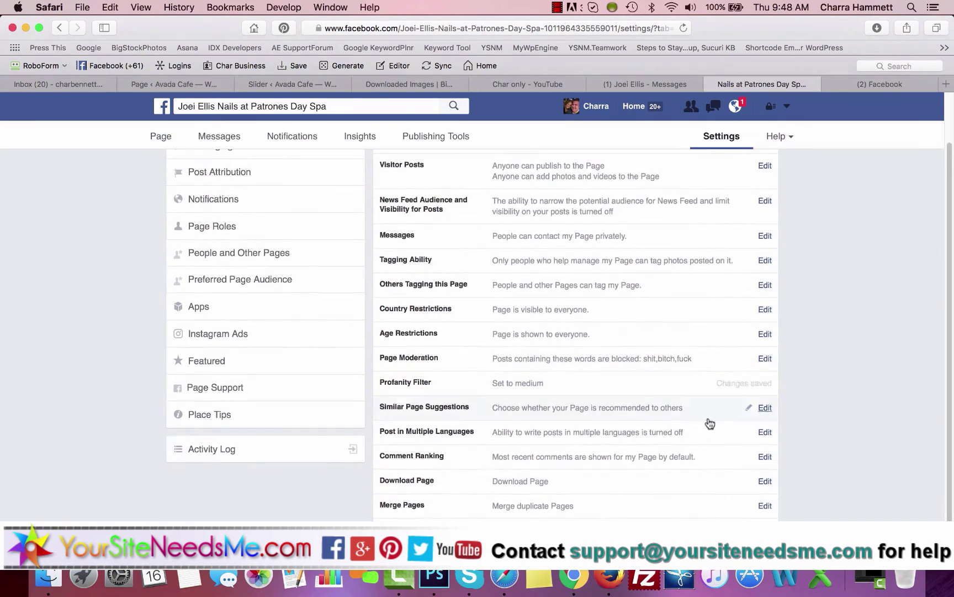
- Review Similar Page Suggestions and Post in Multiple Languages options without changing them
left_click(765, 408)
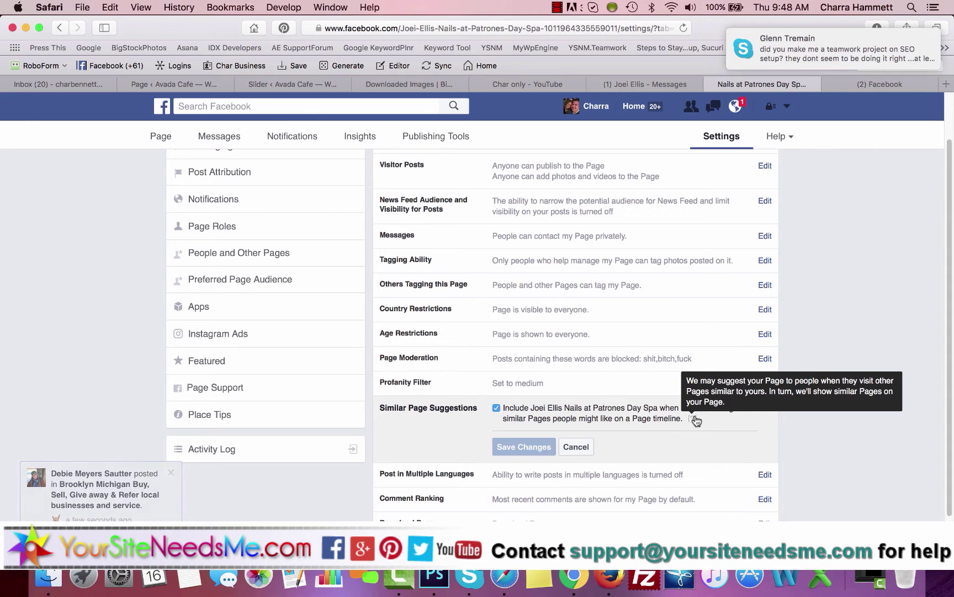
left_click(576, 447)
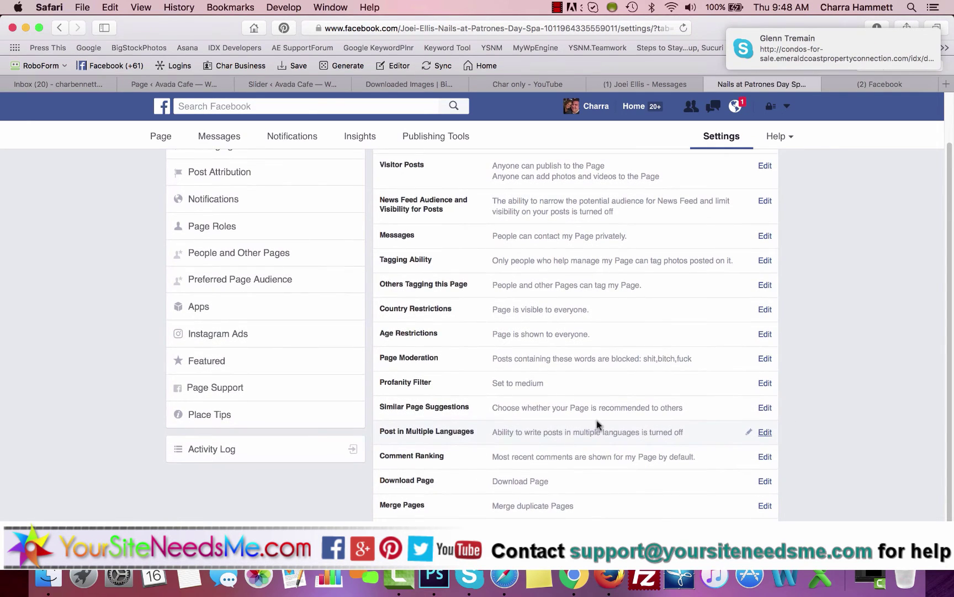
left_click(749, 431)
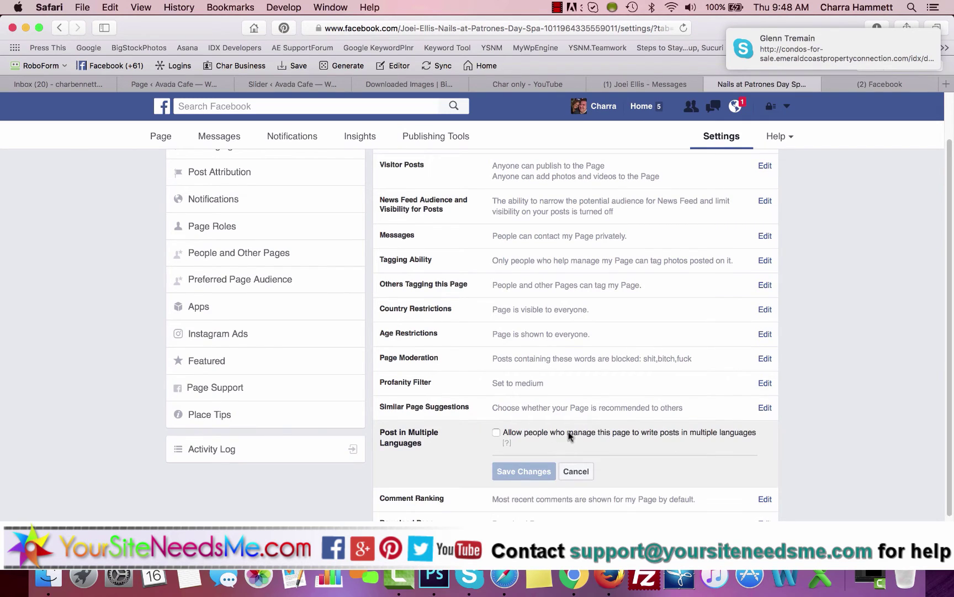
left_click(580, 472)
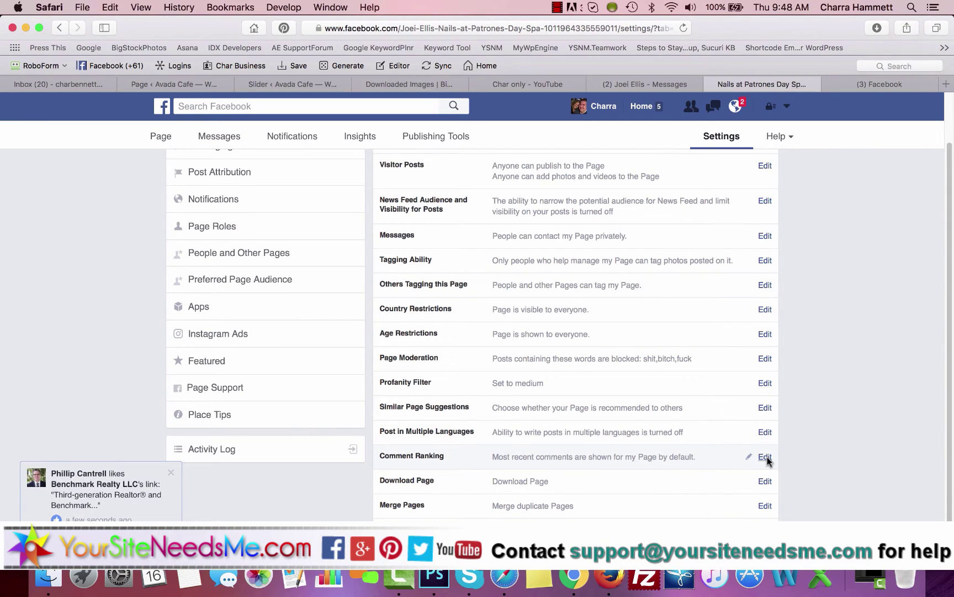
scroll(733, 486, "down", 1)
scroll(732, 486, "up", 1)
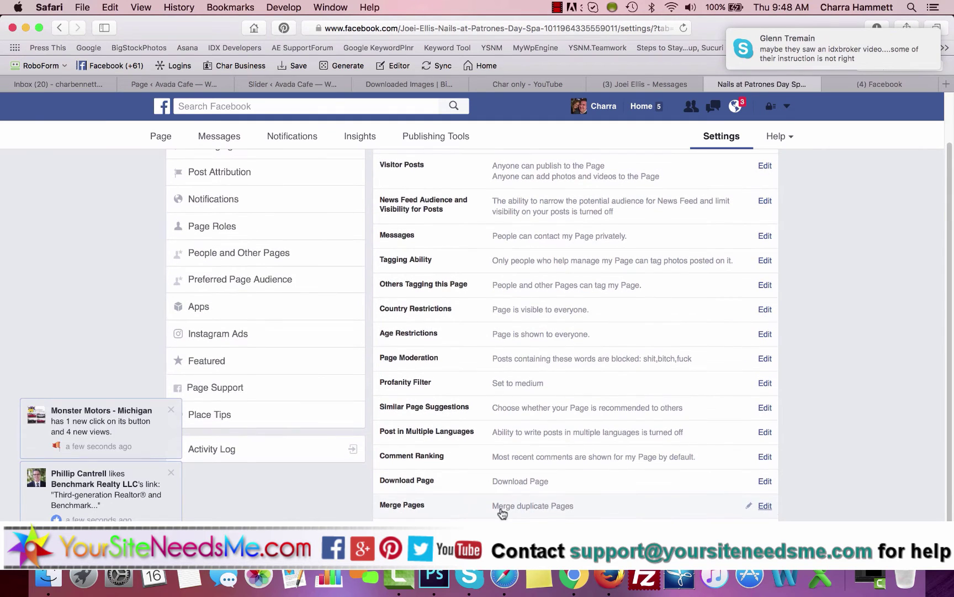
- Browse the Messaging and Post Attribution settings, ending on the Page's Notifications settings
scroll(248, 473, "up", 2)
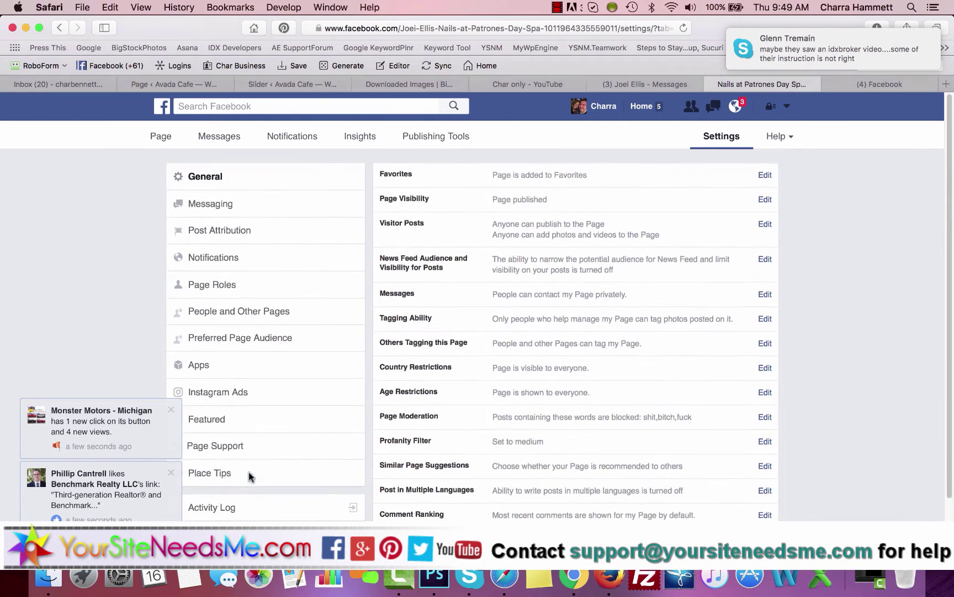
left_click(213, 201)
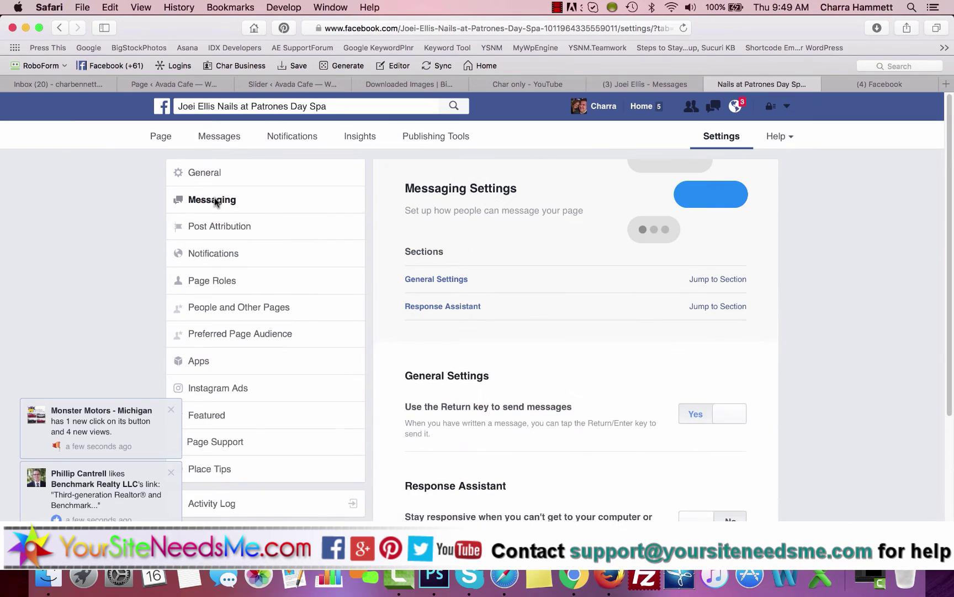
scroll(511, 395, "down", 5)
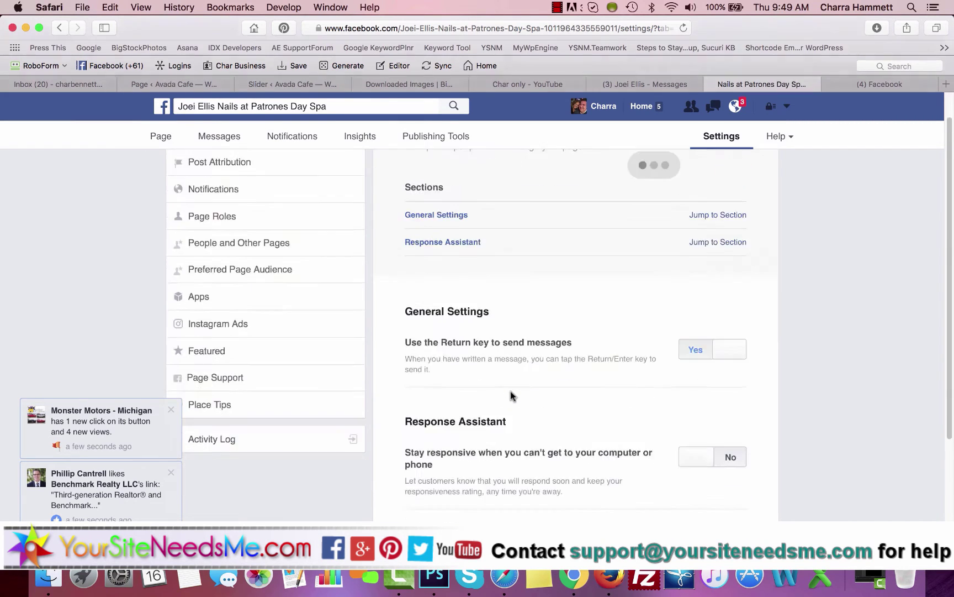
scroll(511, 395, "up", 5)
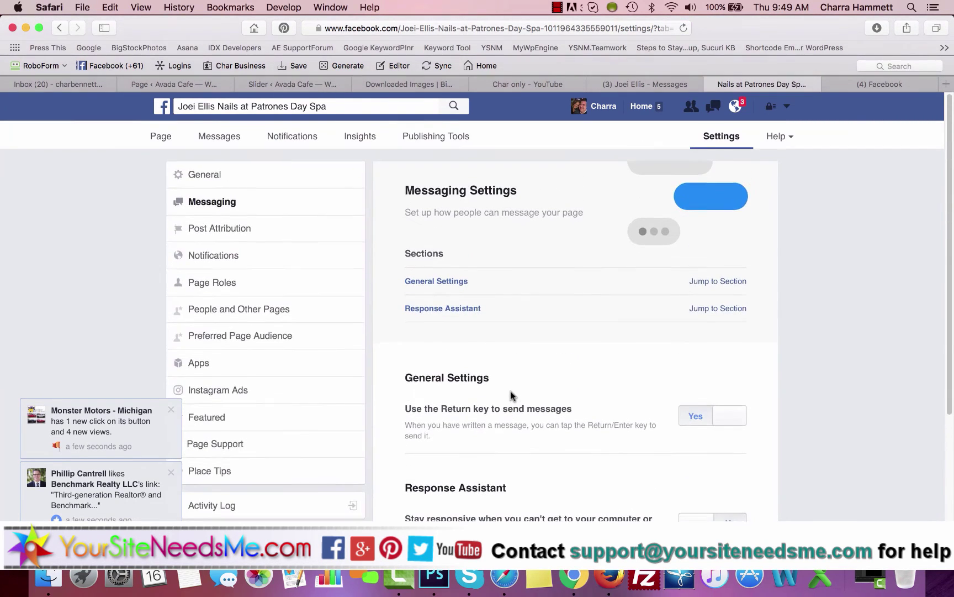
left_click(244, 234)
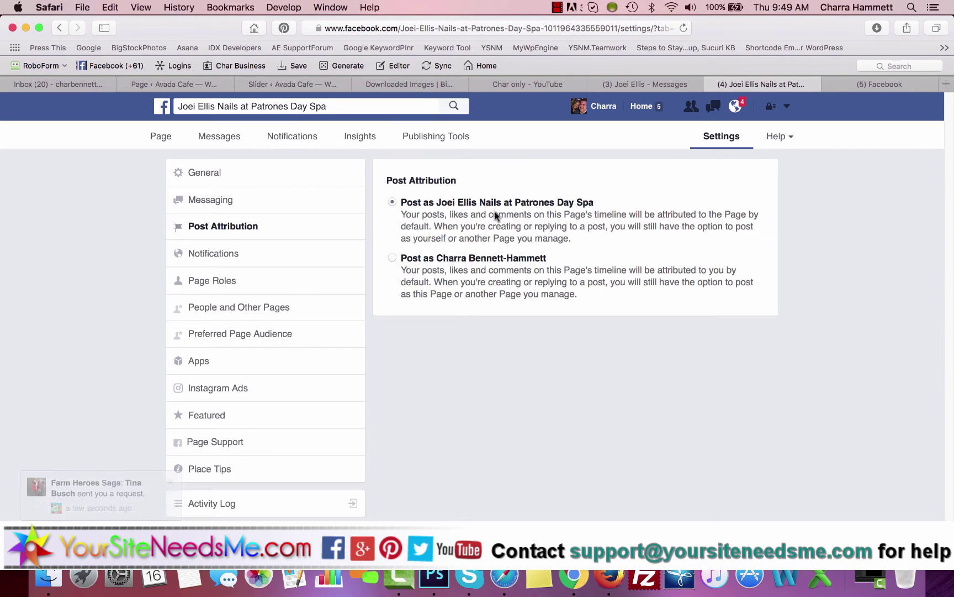
left_click(256, 256)
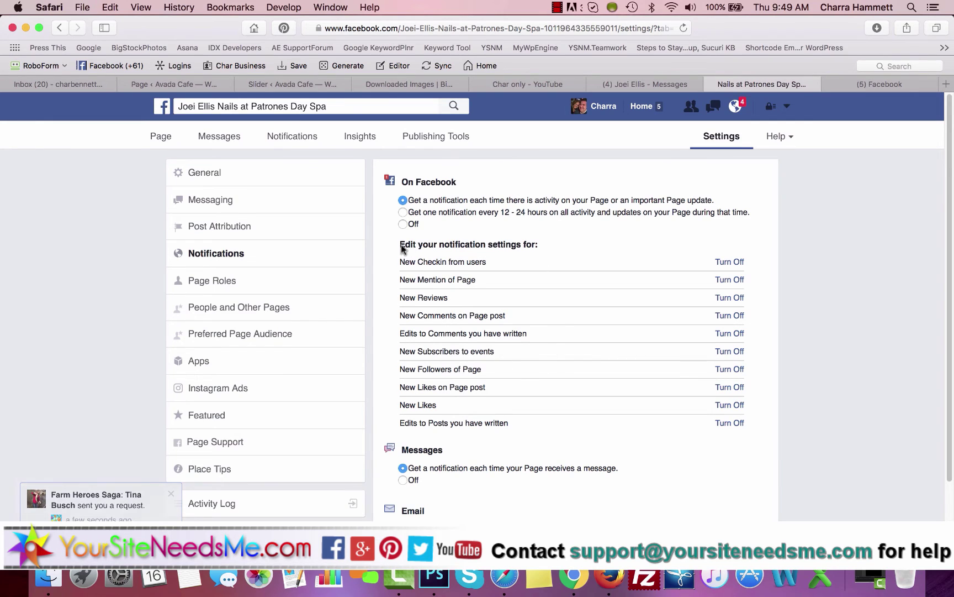
- Try the 12–24 hour notification option, revert to every activity, then go to Page Roles
left_click(402, 212)
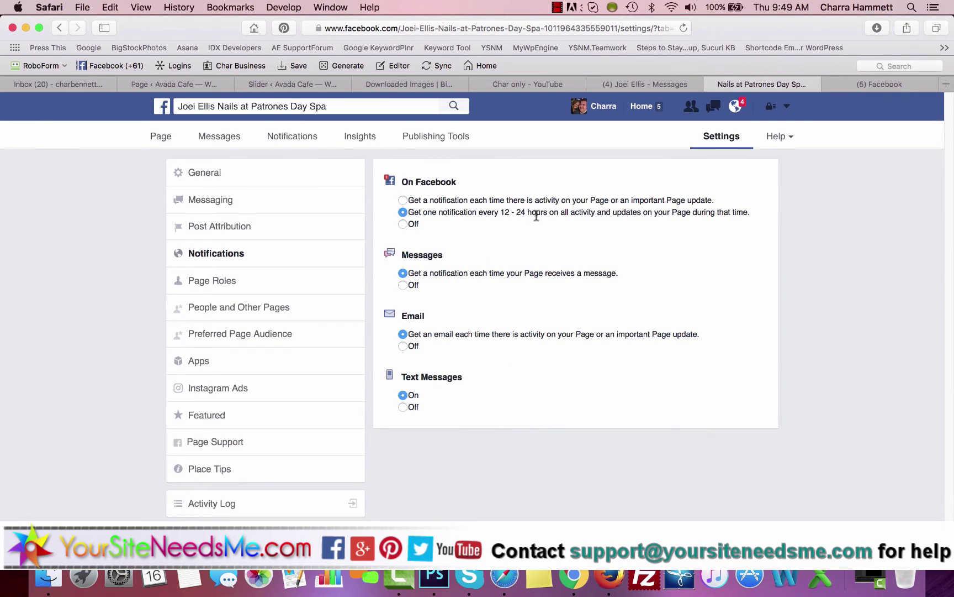
left_click(403, 200)
scroll(435, 353, "down", 2)
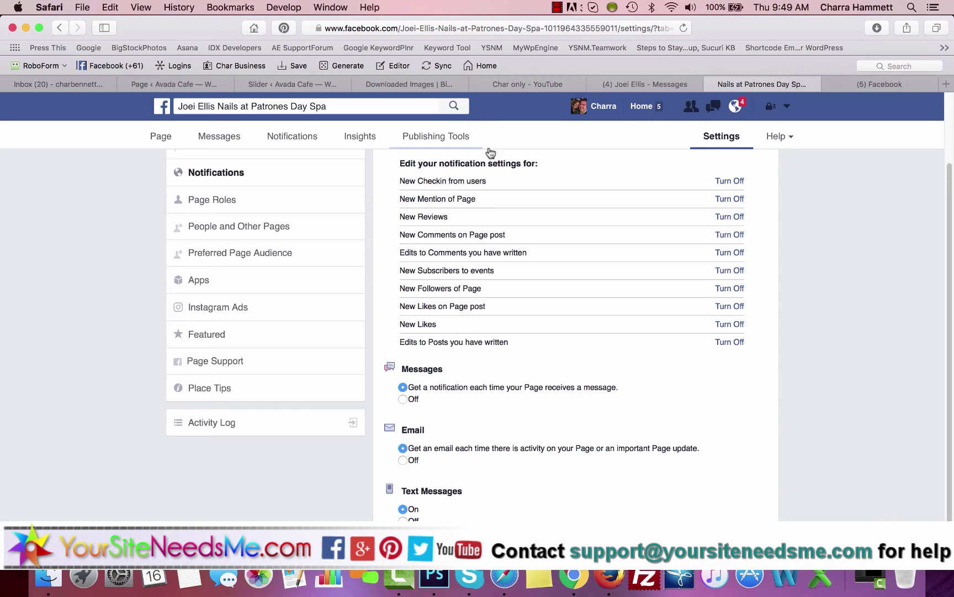
left_click(237, 202)
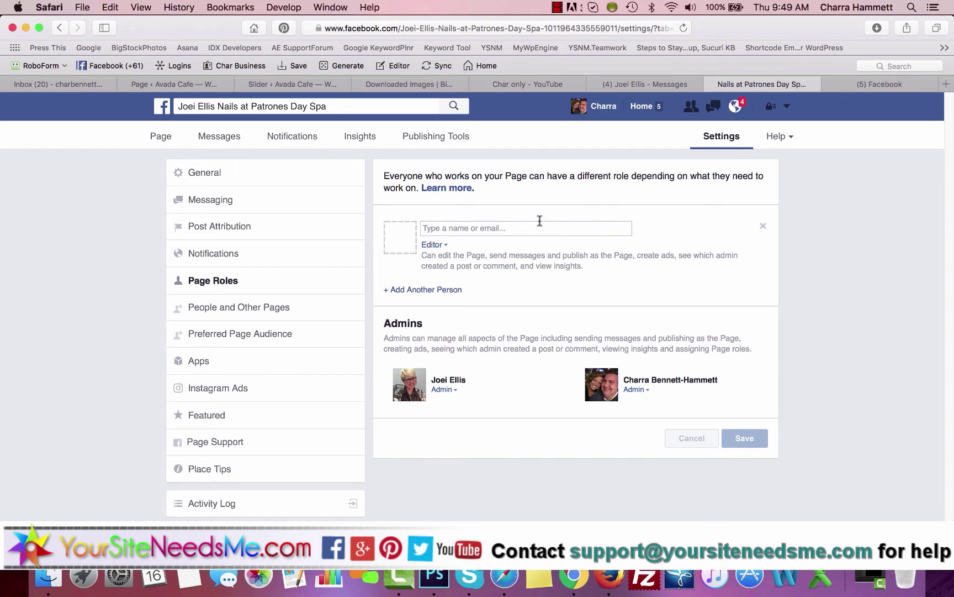
- Check the assignable roles for a new person, keep Editor, then view People and Other Pages
left_click(520, 227)
left_click(445, 246)
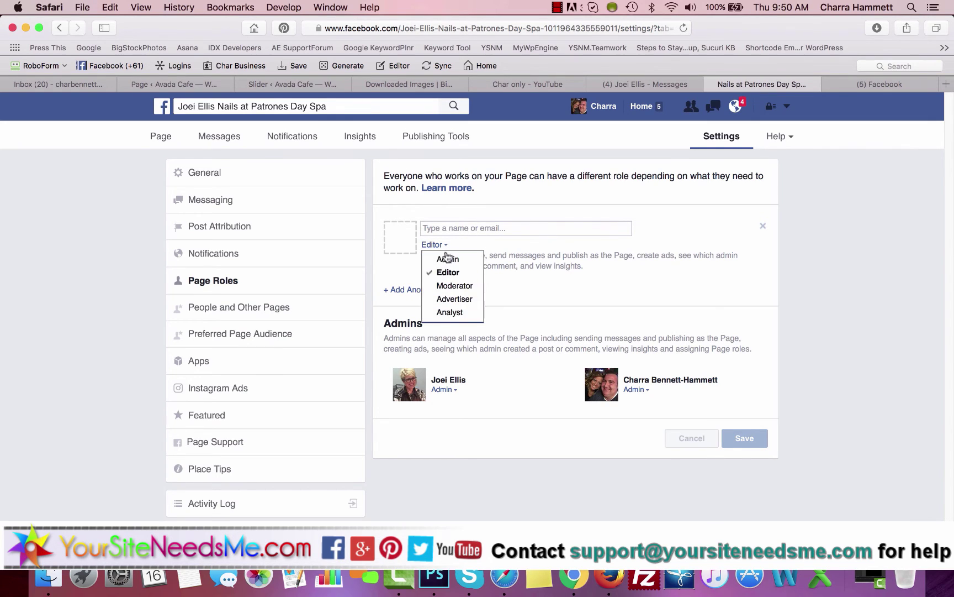
left_click(525, 281)
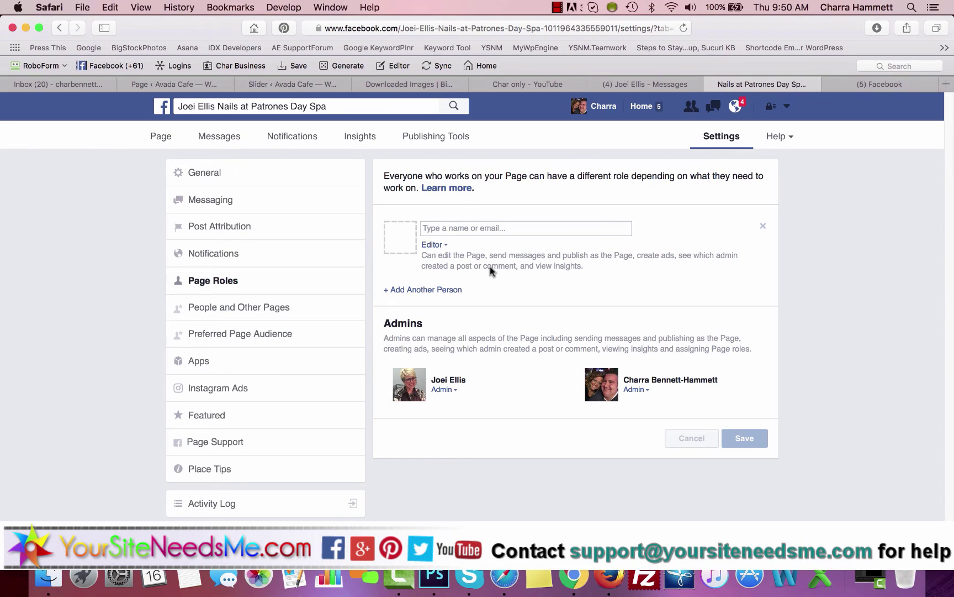
left_click(268, 307)
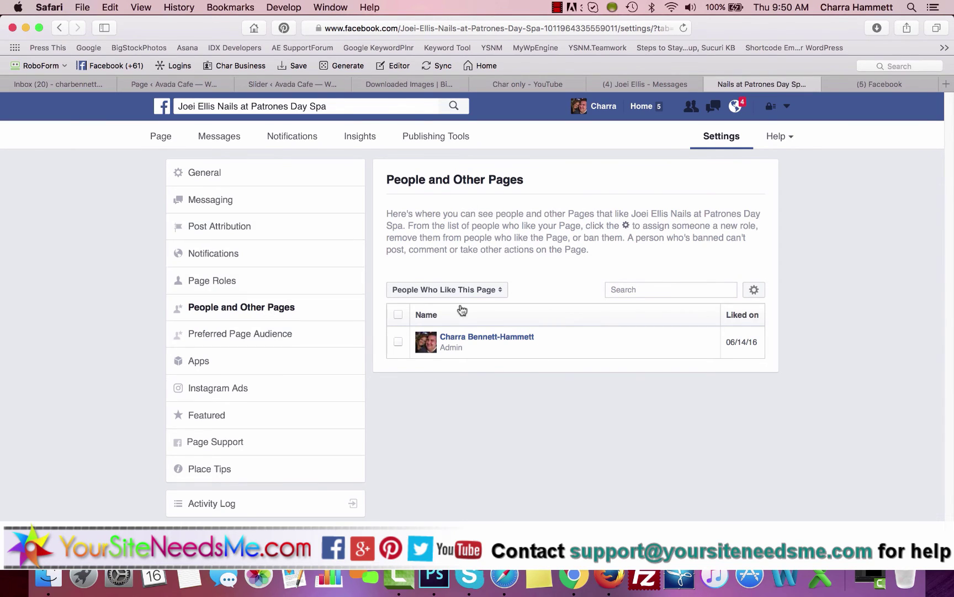
- Open the Preferred Page Audience editor and review its five Michigan towns, ages 18–65+
left_click(221, 333)
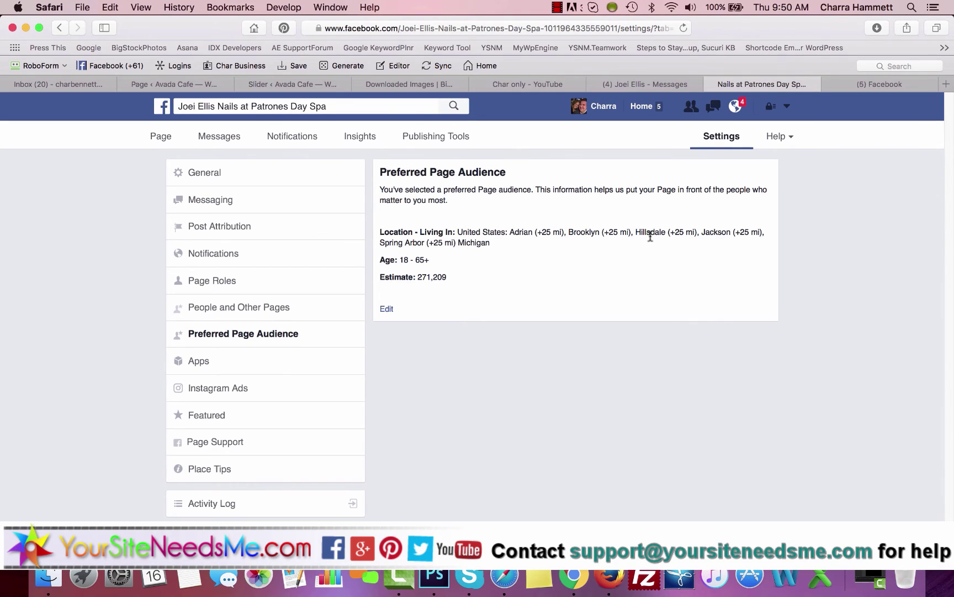
left_click(390, 308)
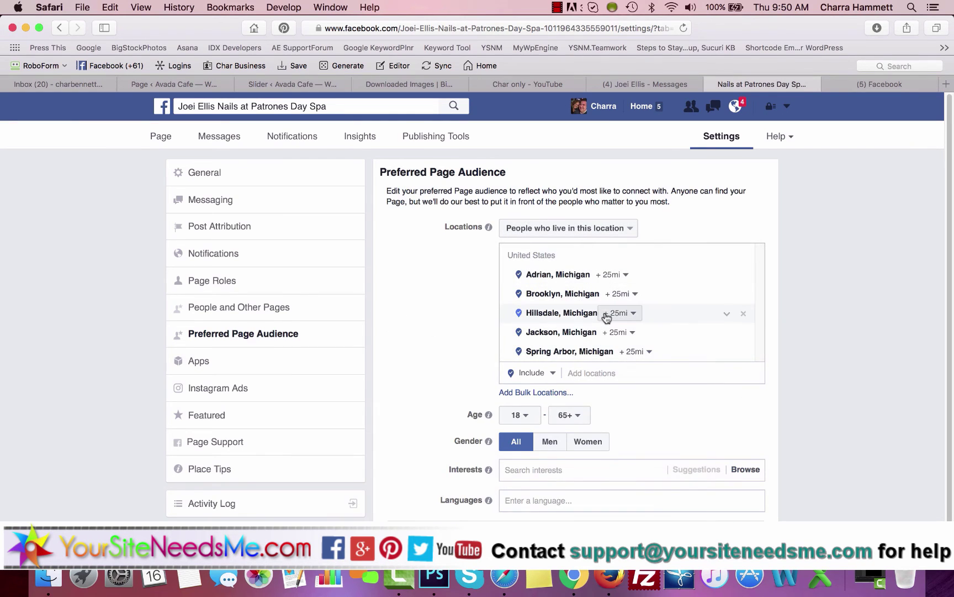
scroll(606, 316, "down", 1)
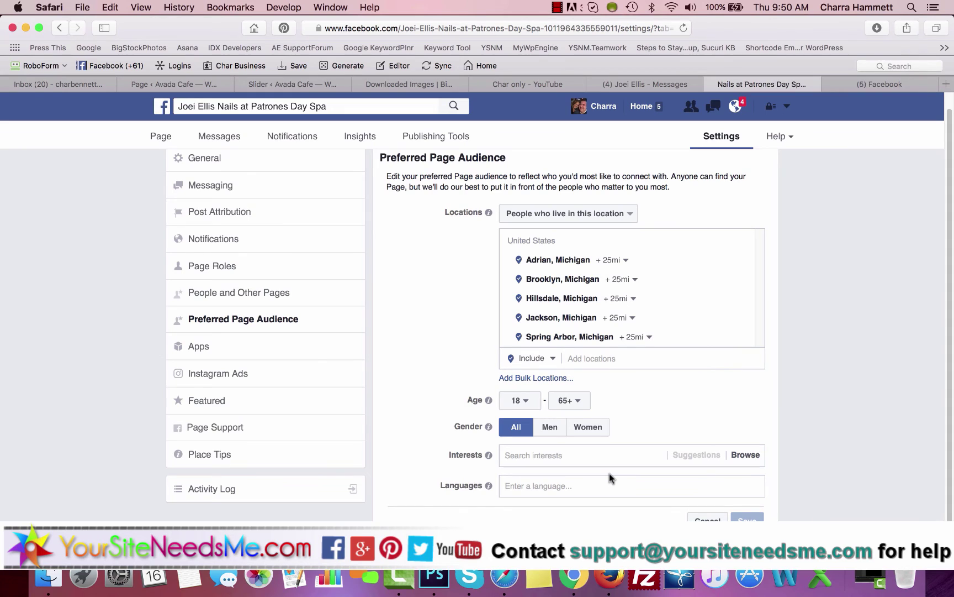
scroll(234, 353, "up", 1)
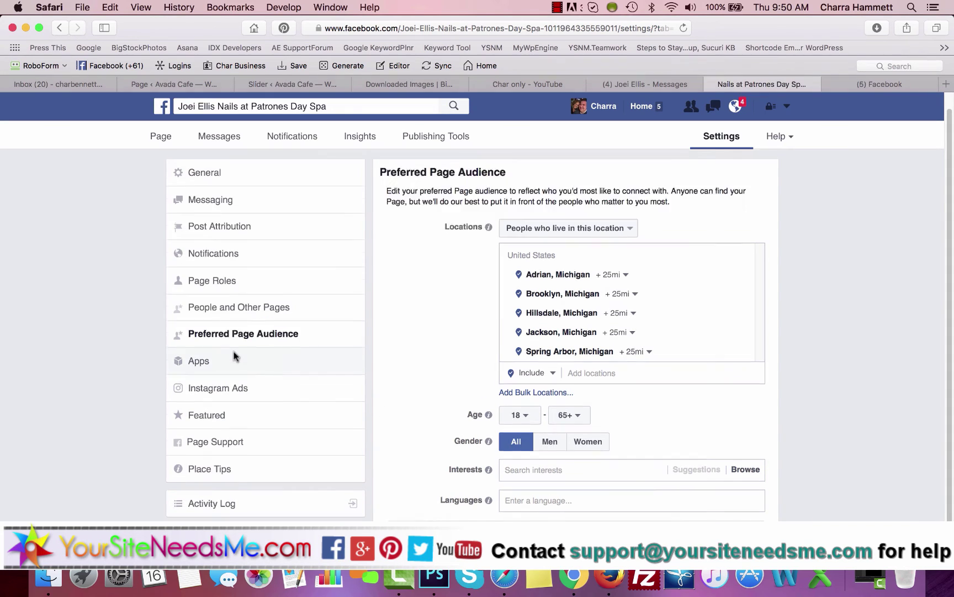
- In the Featured settings, add the first listed owner as a featured Page owner and save
left_click(234, 358)
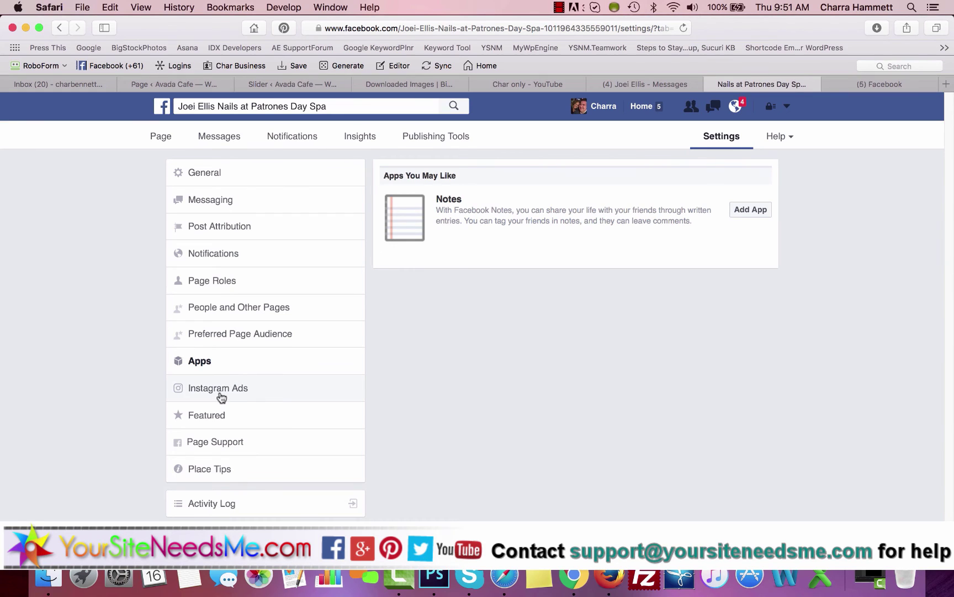
left_click(214, 413)
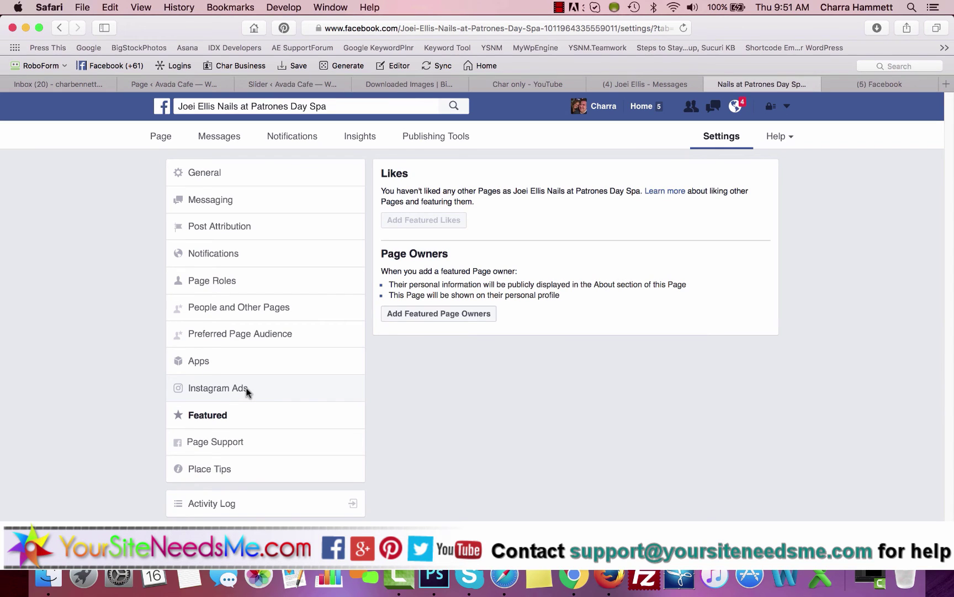
left_click(414, 314)
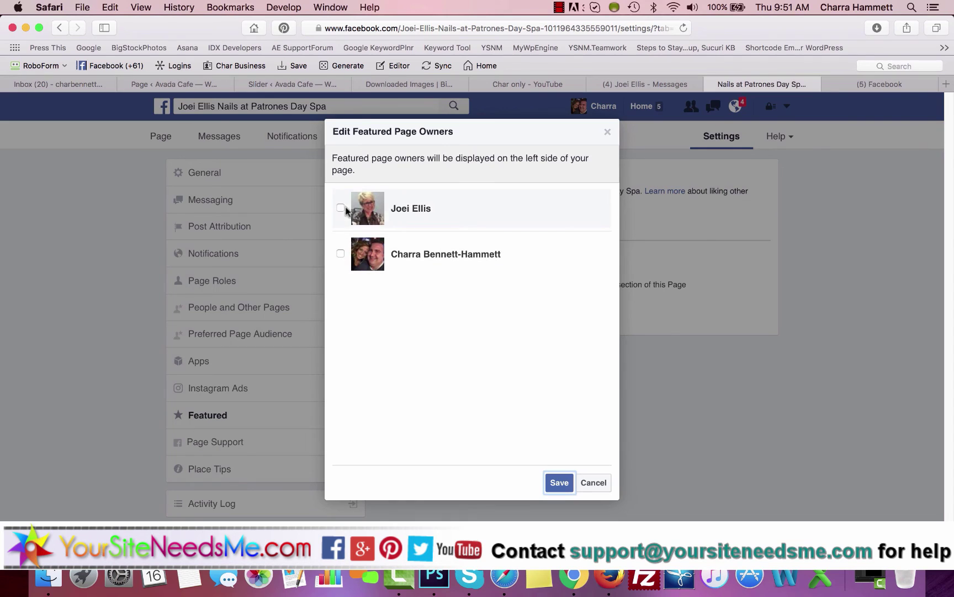
left_click(340, 208)
left_click(559, 482)
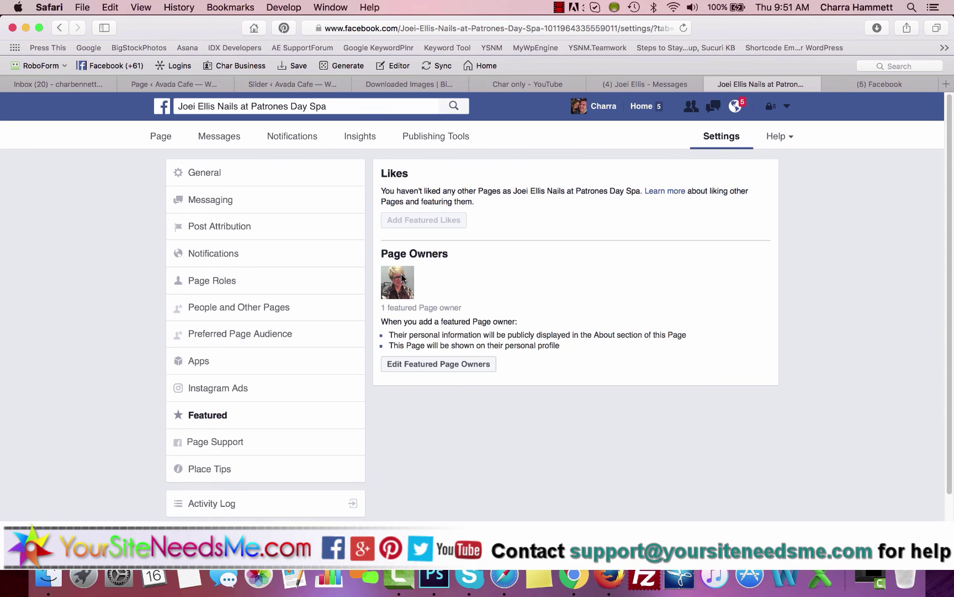
- Look at Page Support, then move to the Place Tips settings
left_click(238, 441)
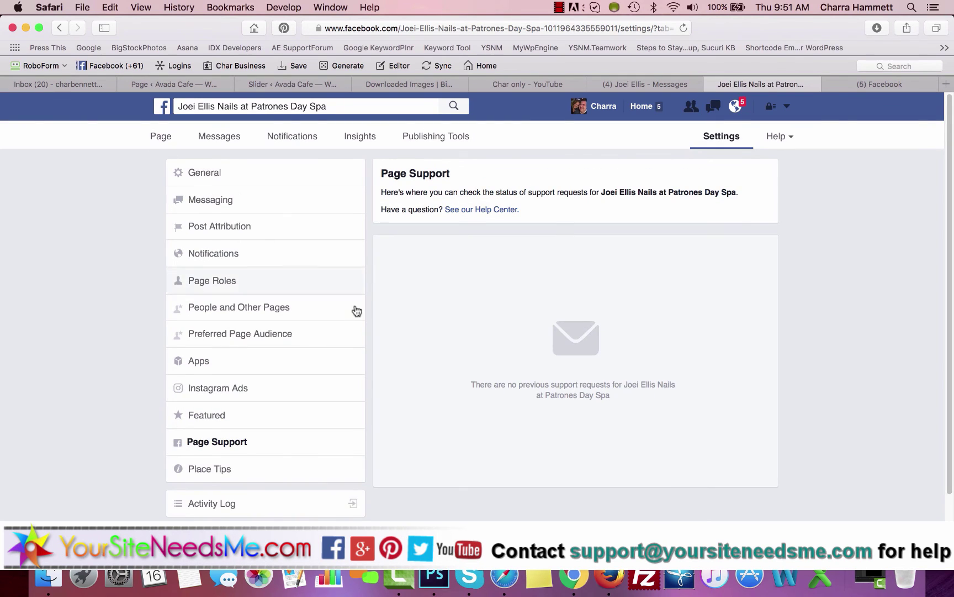
left_click(224, 464)
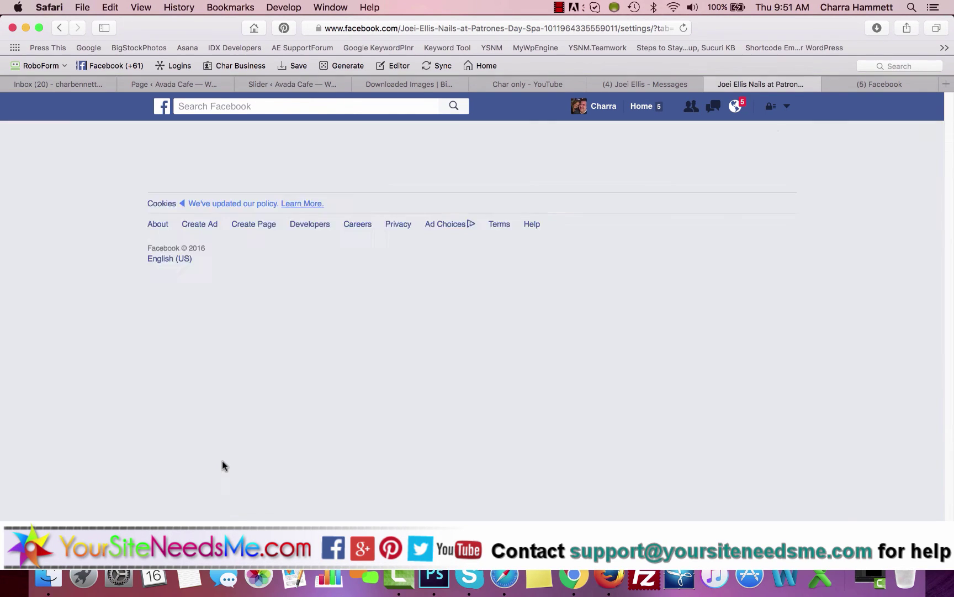